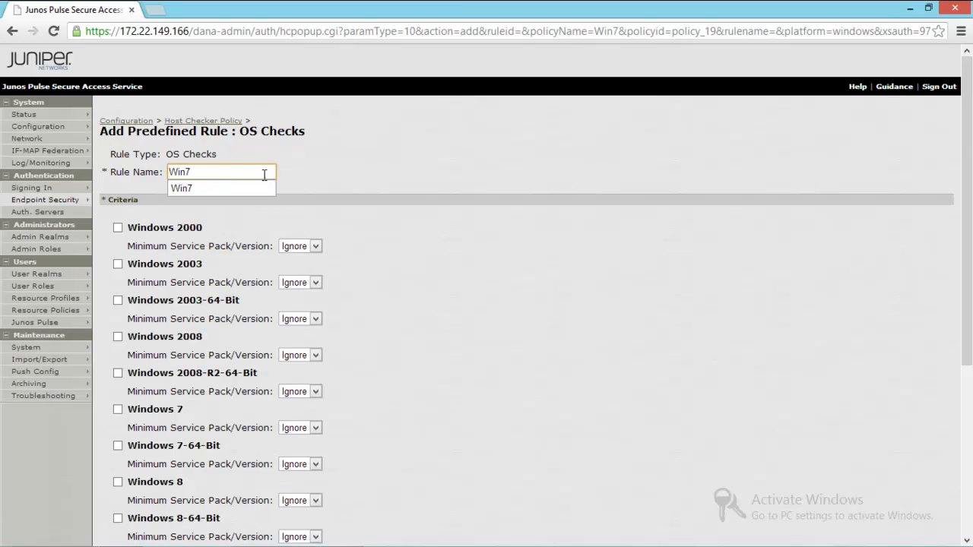
- Allow Windows 7 and Windows 7-64-Bit in the Win7 OS Checks rule and save the rule
{"action": "left_click", "coordinate": [428, 261]}
{"action": "scroll", "coordinate": [419, 290], "scroll_direction": "down", "scroll_amount": 2}
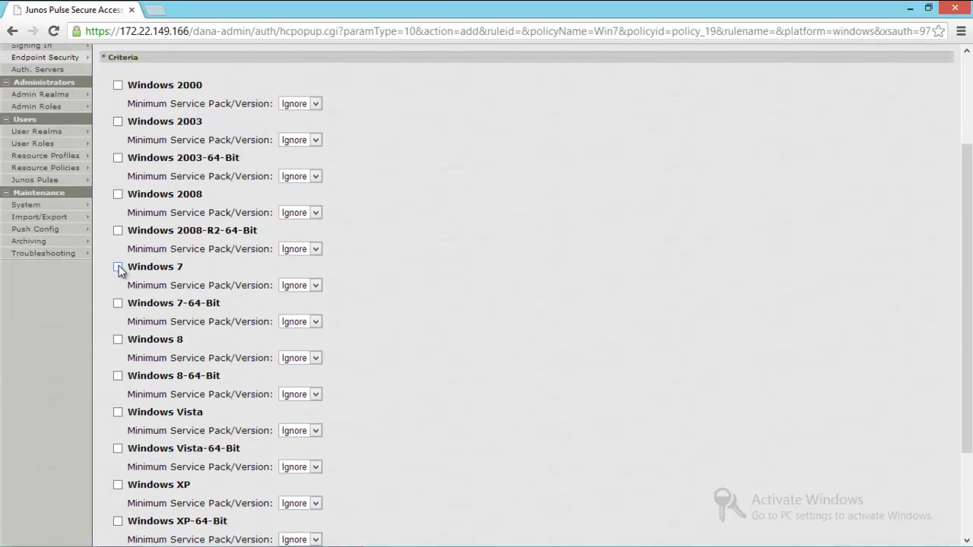
{"action": "left_click", "coordinate": [117, 304]}
{"action": "scroll", "coordinate": [513, 289], "scroll_direction": "down", "scroll_amount": 1}
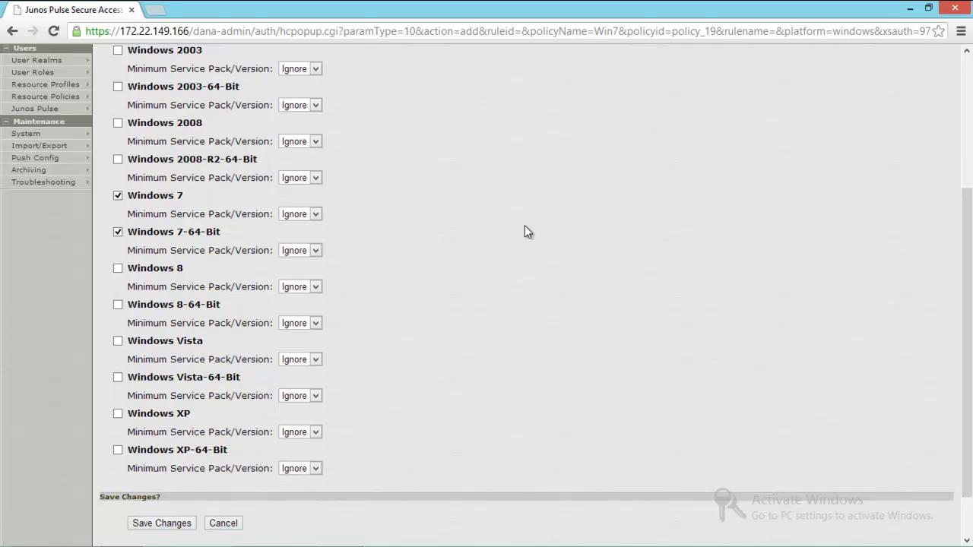
{"action": "scroll", "coordinate": [530, 238], "scroll_direction": "down", "scroll_amount": 1}
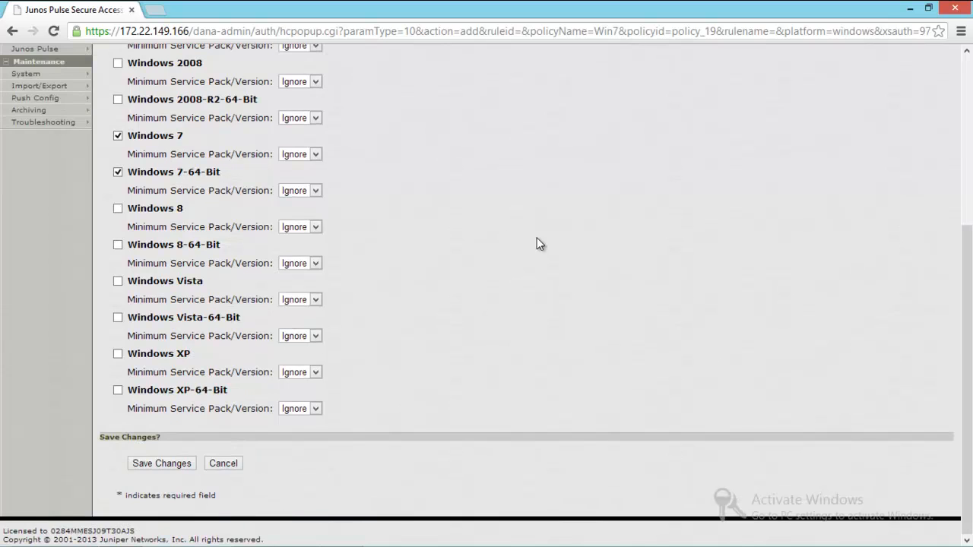
{"action": "left_click", "coordinate": [171, 467]}
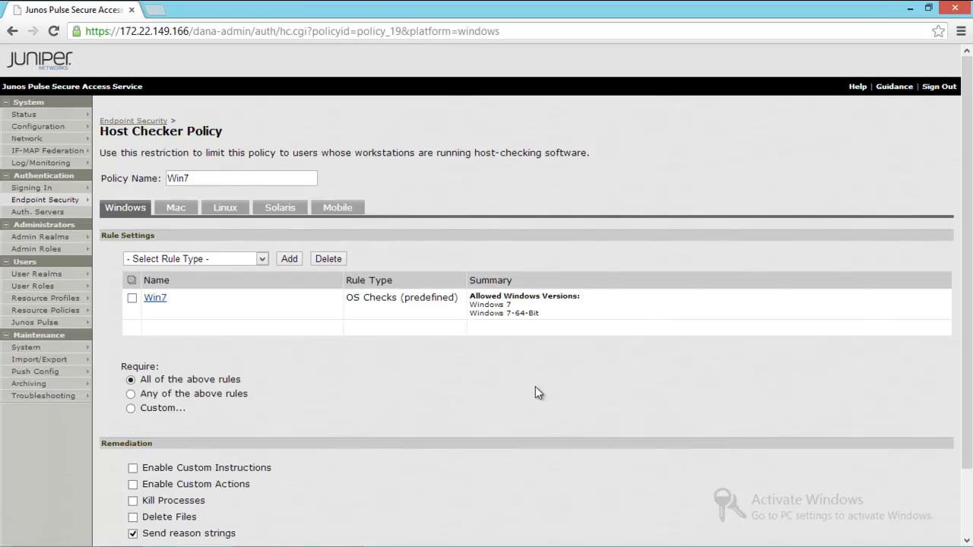
- Create a new Host Checker policy named Win8
{"action": "mouse_move", "coordinate": [63, 201]}
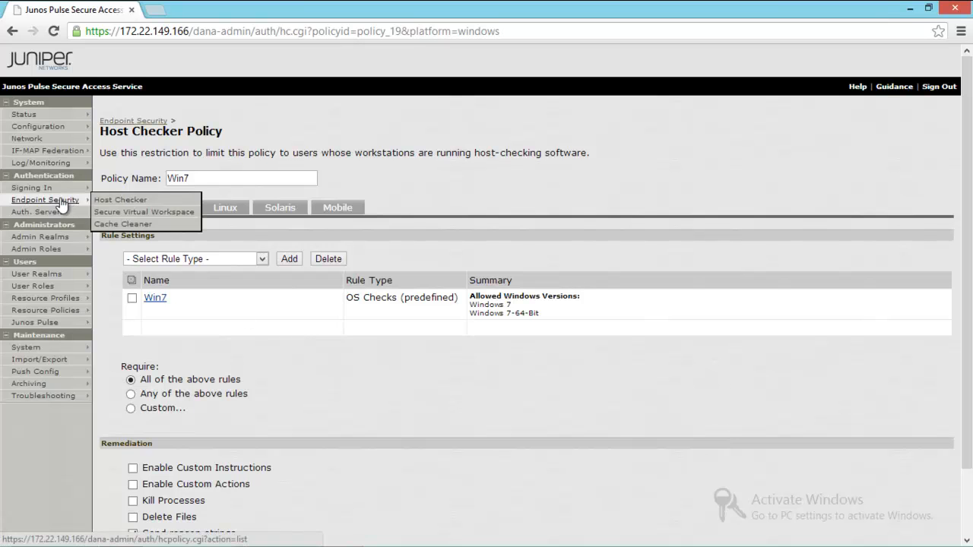
{"action": "left_click", "coordinate": [129, 202]}
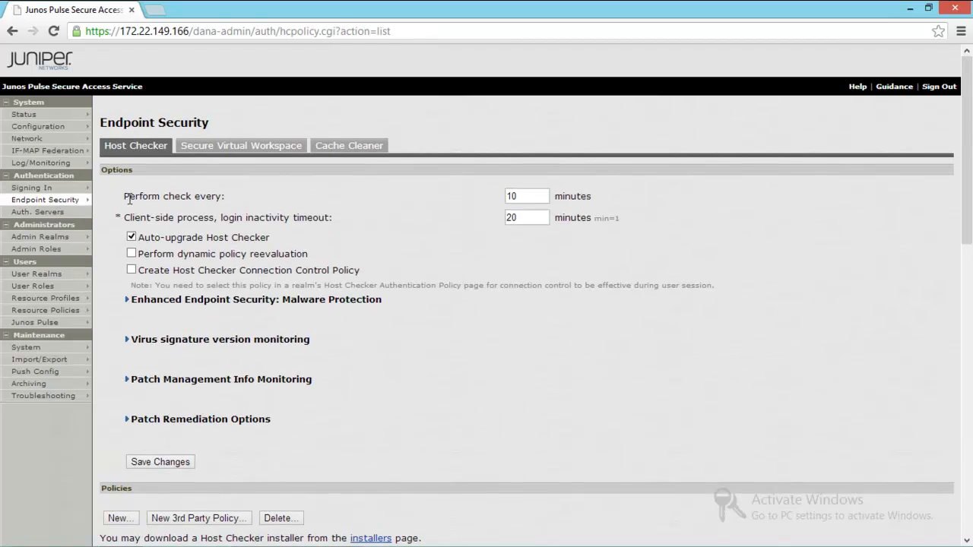
{"action": "scroll", "coordinate": [258, 386], "scroll_direction": "down", "scroll_amount": 3}
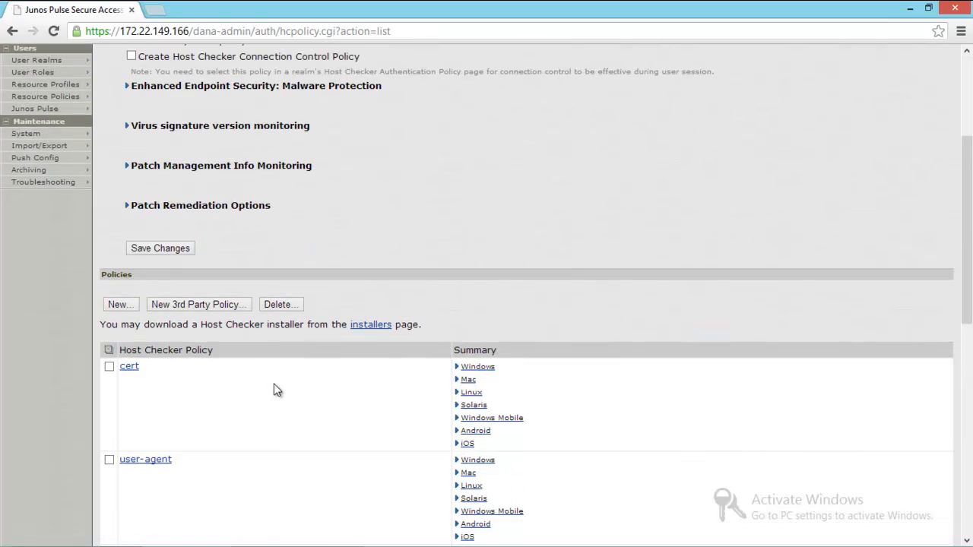
{"action": "left_click", "coordinate": [120, 305]}
{"action": "left_click", "coordinate": [251, 188]}
{"action": "type", "text": "Win8"}
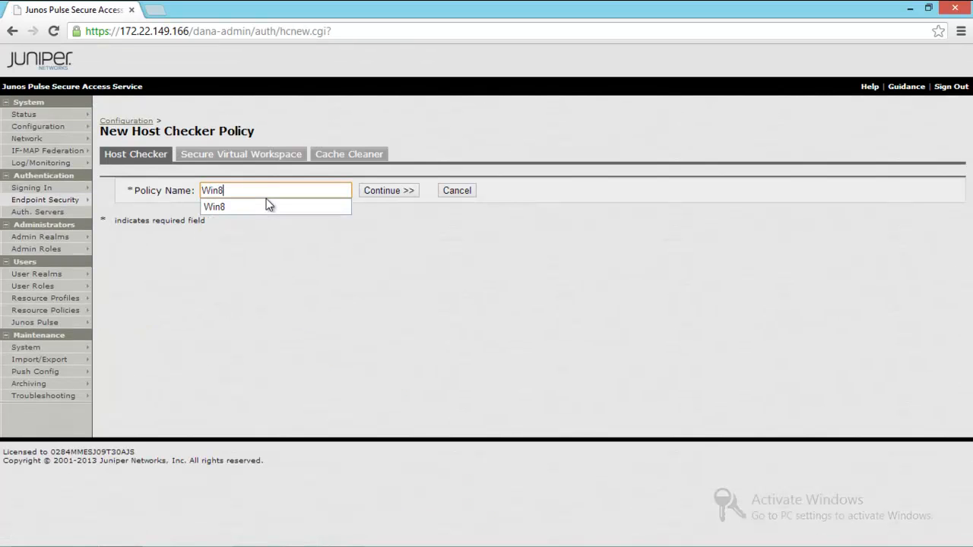
{"action": "left_click", "coordinate": [382, 189]}
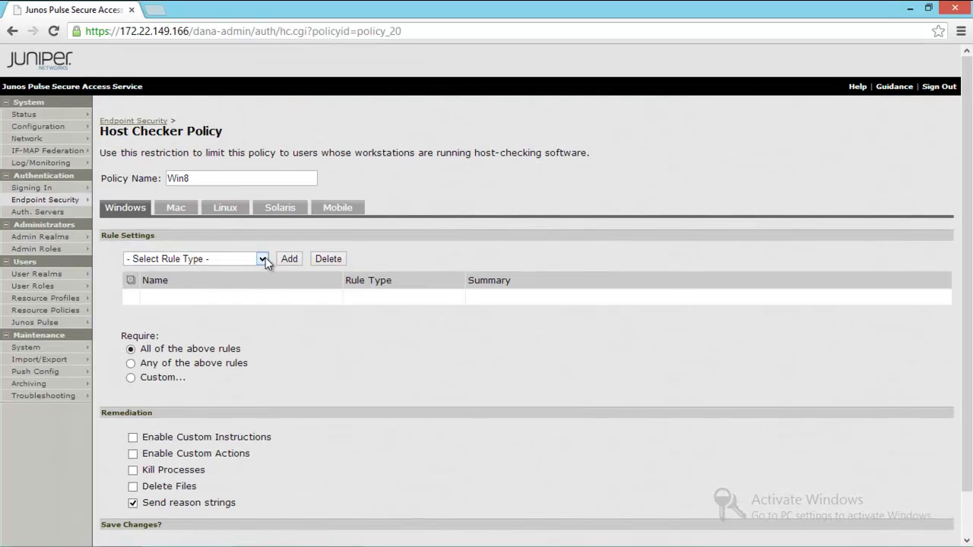
- Add a predefined OS Checks rule to the Win8 policy's Windows rules and name it Win8
{"action": "left_click", "coordinate": [263, 258]}
{"action": "left_click", "coordinate": [243, 330]}
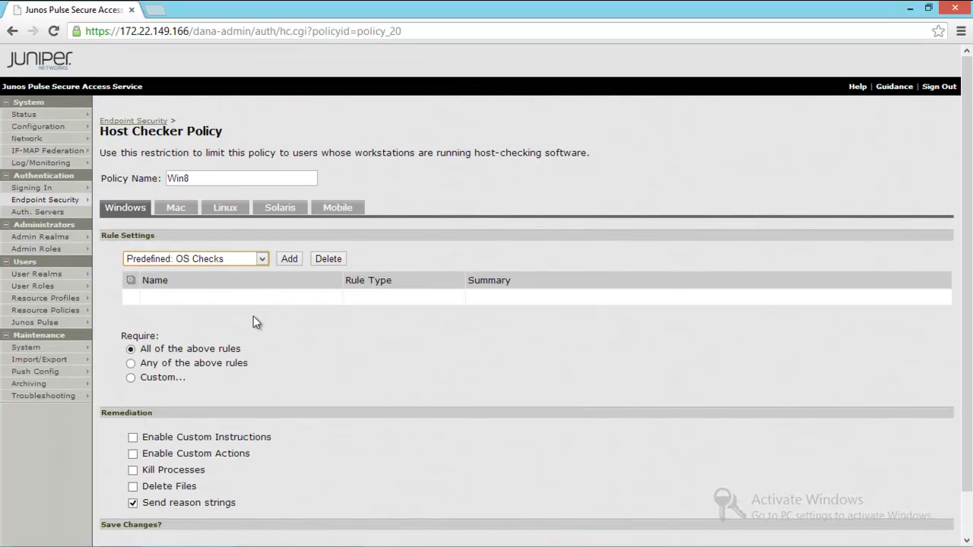
{"action": "left_click", "coordinate": [292, 259]}
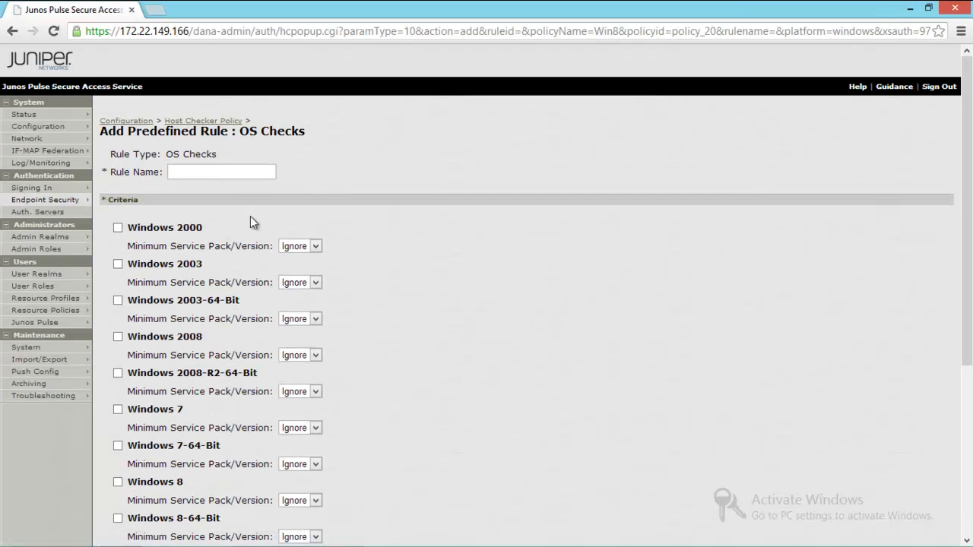
{"action": "left_click", "coordinate": [264, 173]}
{"action": "type", "text": "Win"}
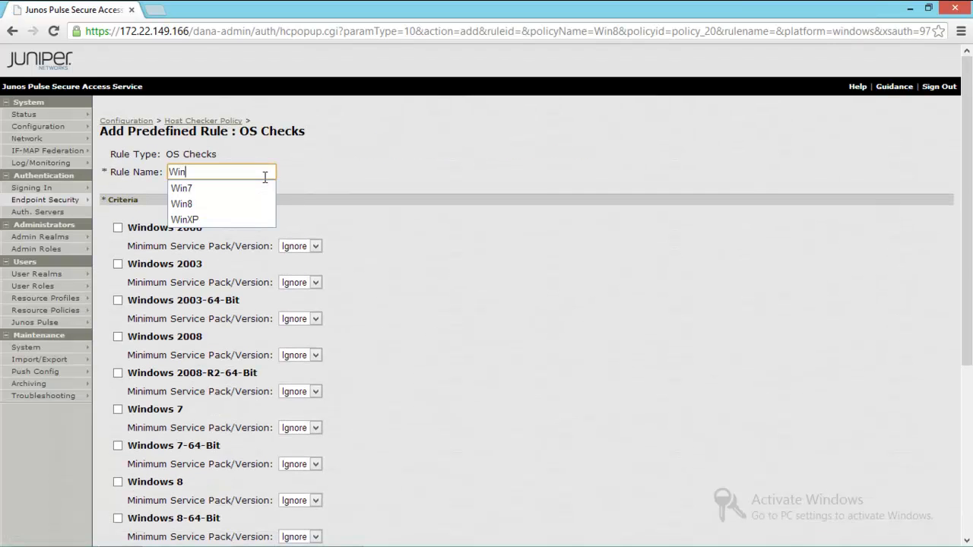
{"action": "type", "text": "8"}
- Allow Windows 8 and Windows 8-64-Bit in the Win8 rule and save the rule
{"action": "scroll", "coordinate": [346, 258], "scroll_direction": "down", "scroll_amount": 2}
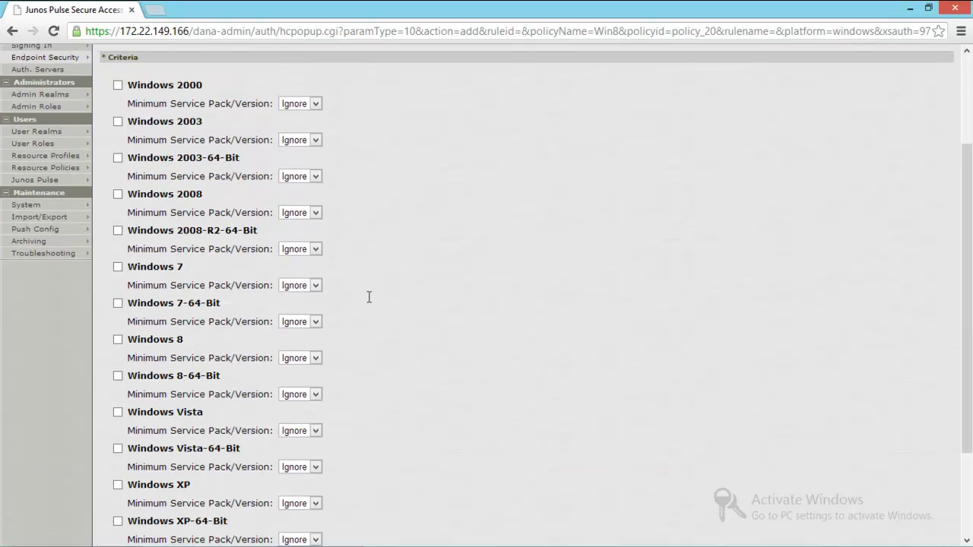
{"action": "left_click", "coordinate": [118, 340]}
{"action": "left_click", "coordinate": [119, 377]}
{"action": "scroll", "coordinate": [479, 353], "scroll_direction": "down", "scroll_amount": 3}
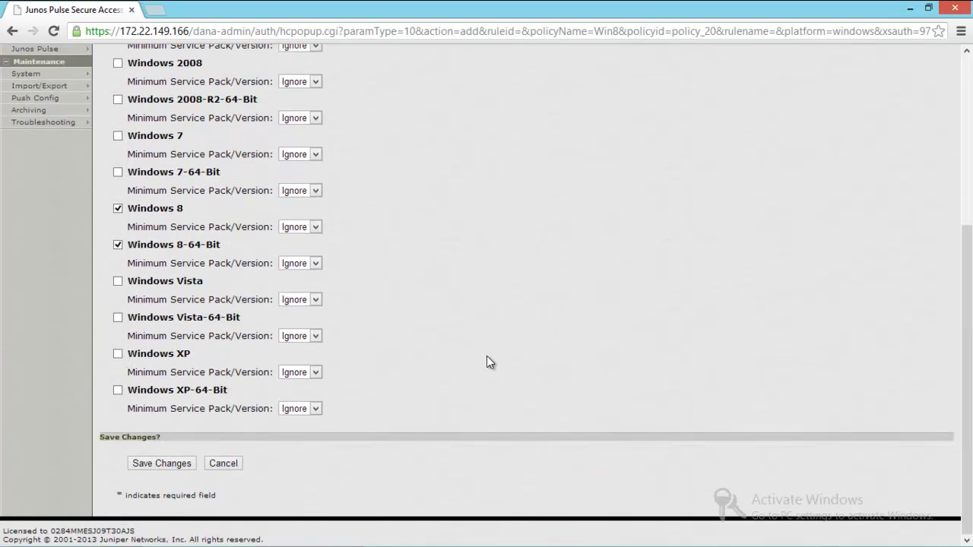
{"action": "left_click", "coordinate": [163, 462]}
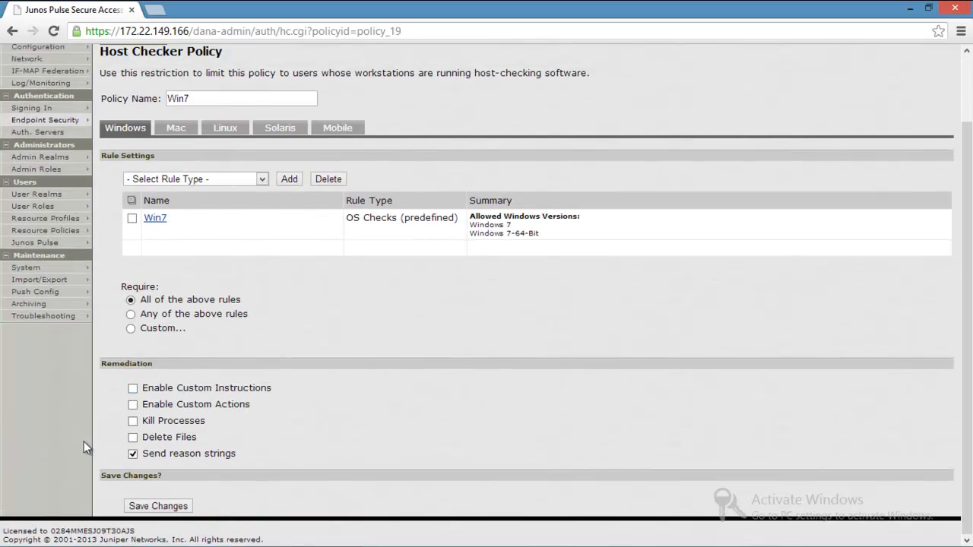
- Turn off Send reason strings in the Win7 Host Checker policy and save the policy
{"action": "left_click", "coordinate": [133, 453]}
{"action": "left_click", "coordinate": [158, 508]}
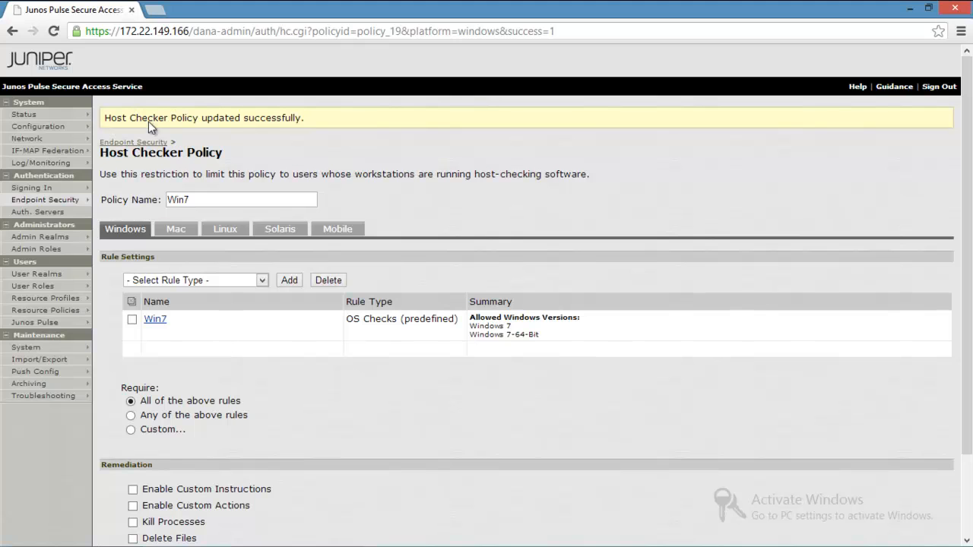
- Open the Win8 policy from the Host Checker policy list and save its settings
{"action": "left_click", "coordinate": [139, 143]}
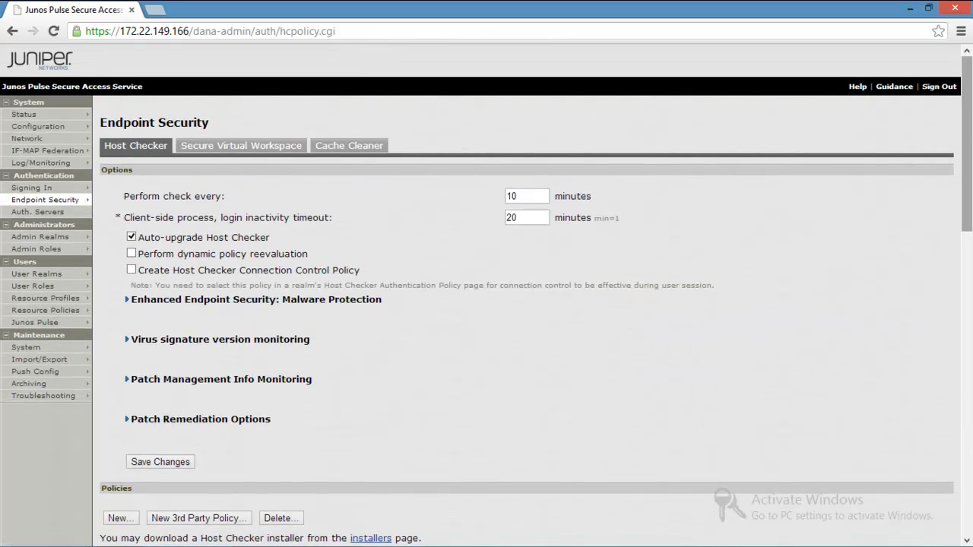
{"action": "left_click_drag", "start_coordinate": [968, 152], "coordinate": [971, 312]}
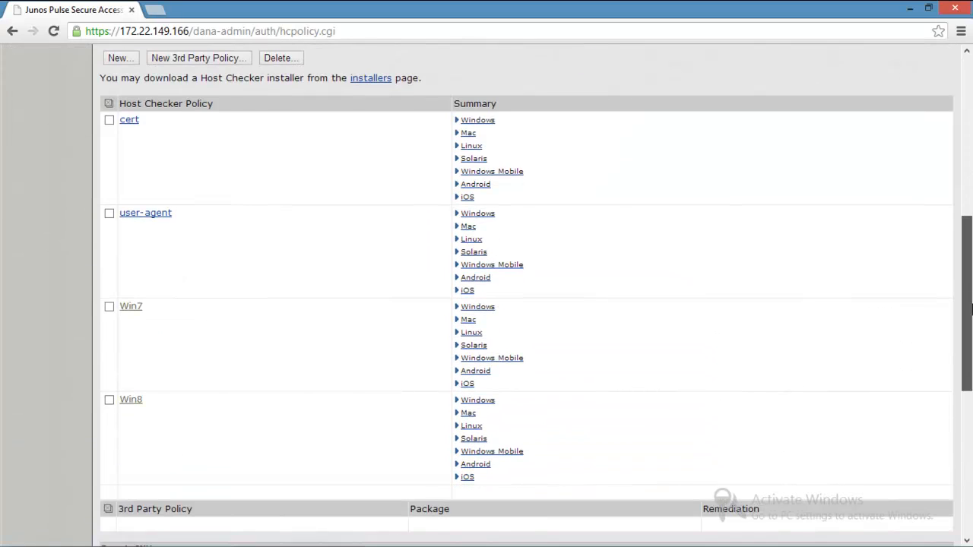
{"action": "left_click", "coordinate": [133, 401]}
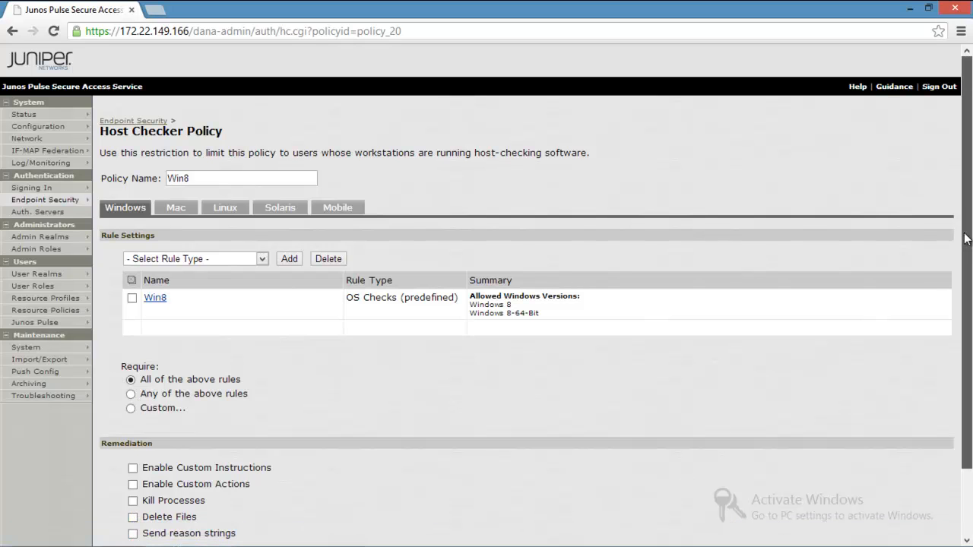
{"action": "scroll", "coordinate": [965, 238], "scroll_direction": "down", "scroll_amount": 2}
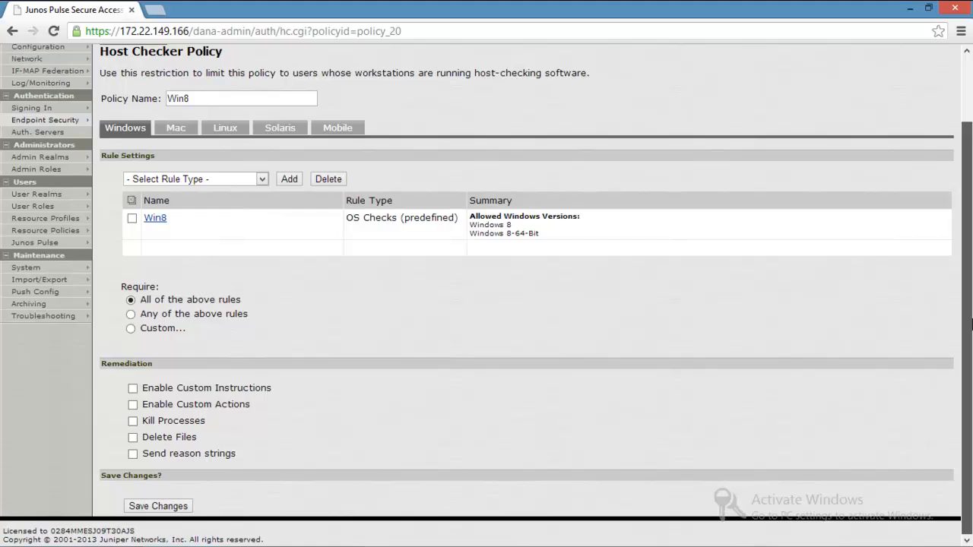
{"action": "left_click", "coordinate": [152, 506]}
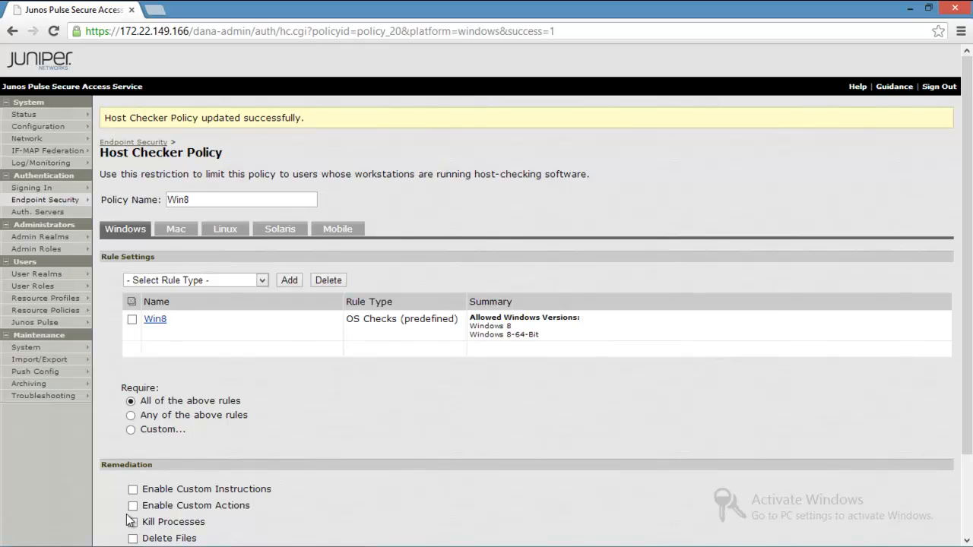
- Create a user role named Win7 with Session Options and UI Options disabled, and save it
{"action": "left_click", "coordinate": [33, 286]}
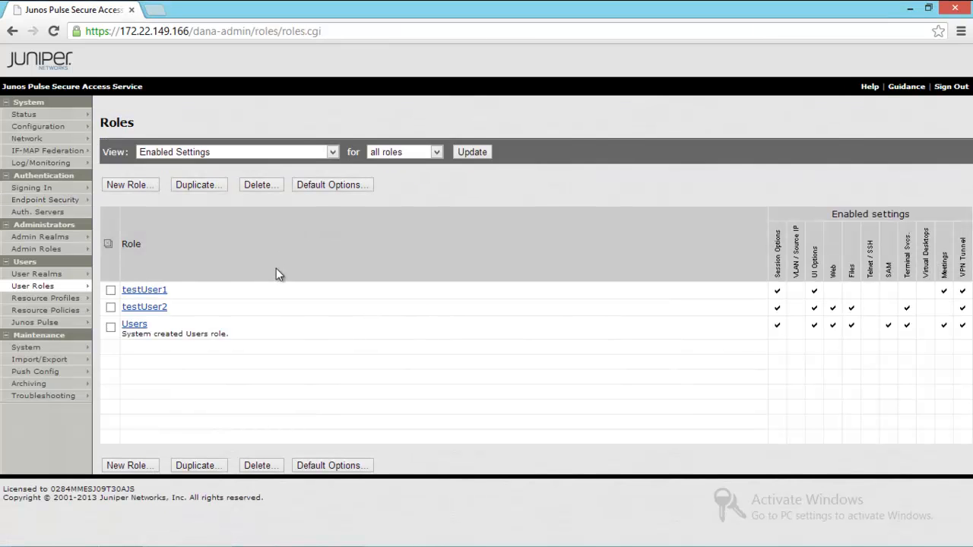
{"action": "left_click", "coordinate": [128, 185]}
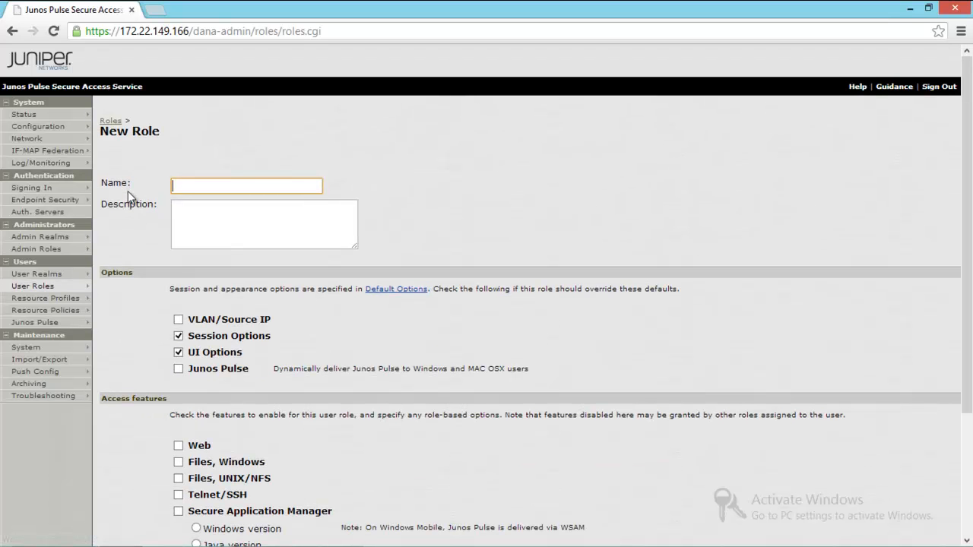
{"action": "type", "text": "Win7"}
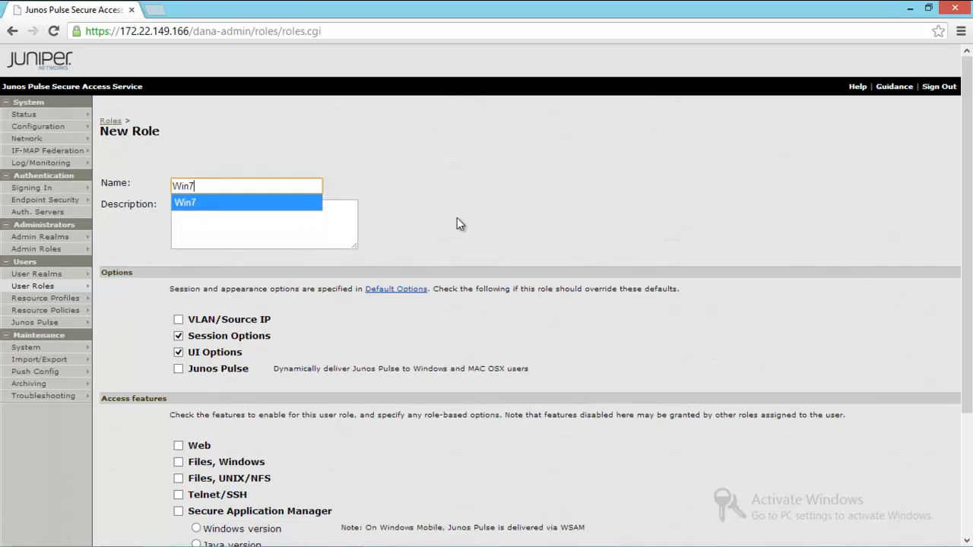
{"action": "scroll", "coordinate": [454, 220], "scroll_direction": "down", "scroll_amount": 1}
{"action": "left_click", "coordinate": [179, 265]}
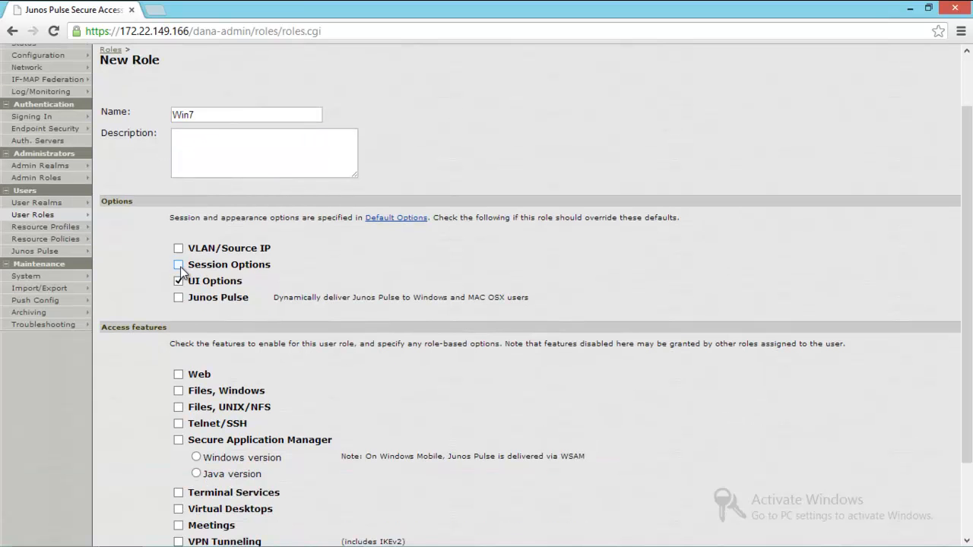
{"action": "left_click", "coordinate": [178, 279]}
{"action": "scroll", "coordinate": [117, 291], "scroll_direction": "down", "scroll_amount": 2}
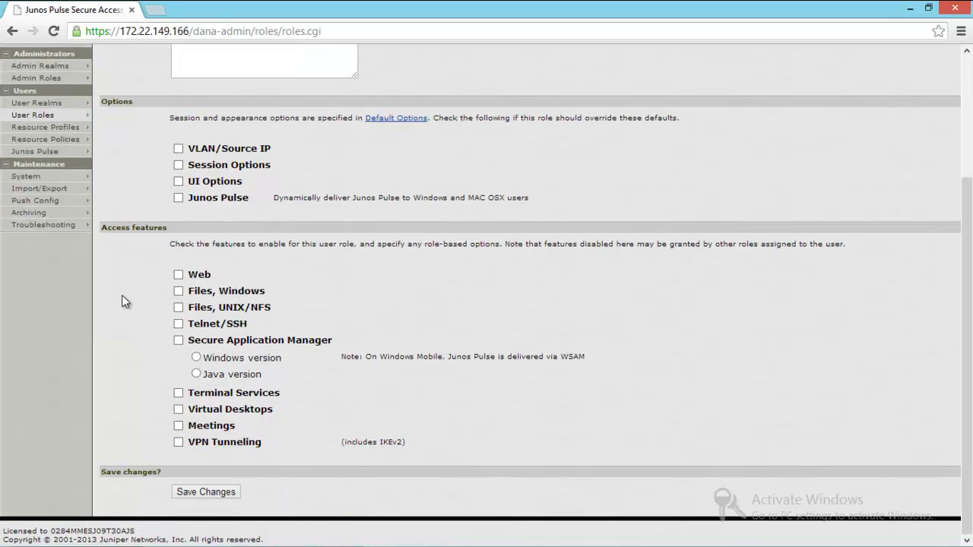
{"action": "left_click", "coordinate": [213, 491]}
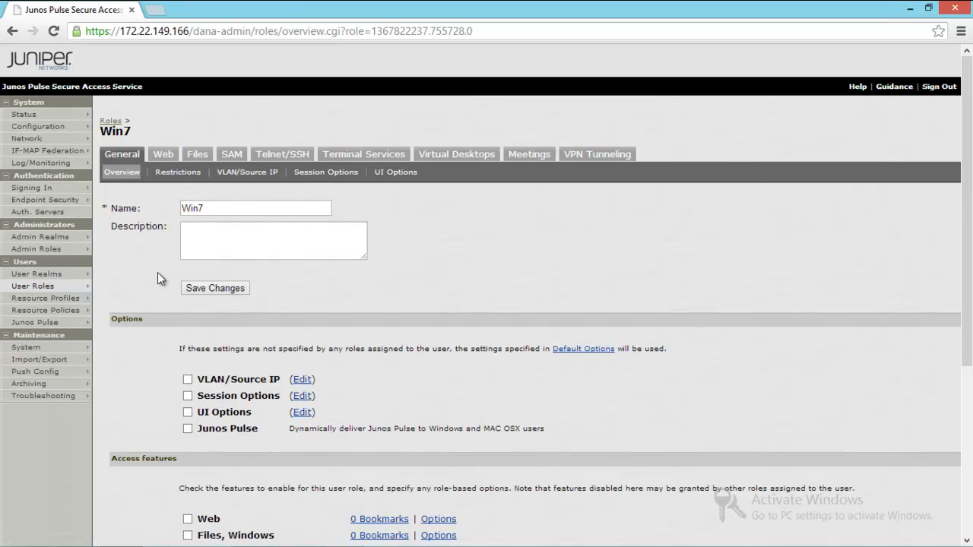
- Create a user role named Win8 with Session Options and UI Options disabled, and save it
{"action": "mouse_move", "coordinate": [70, 285]}
{"action": "left_click", "coordinate": [123, 298]}
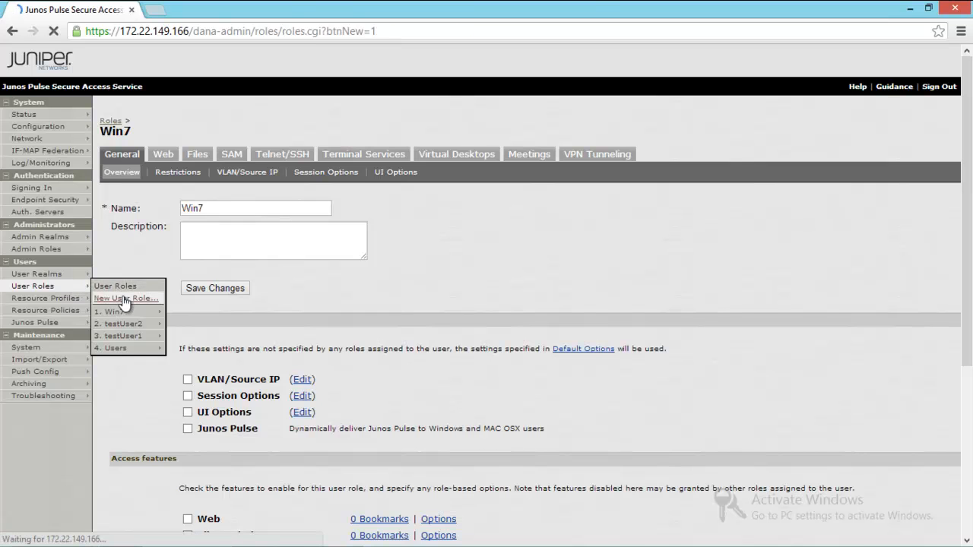
{"action": "type", "text": "Win8"}
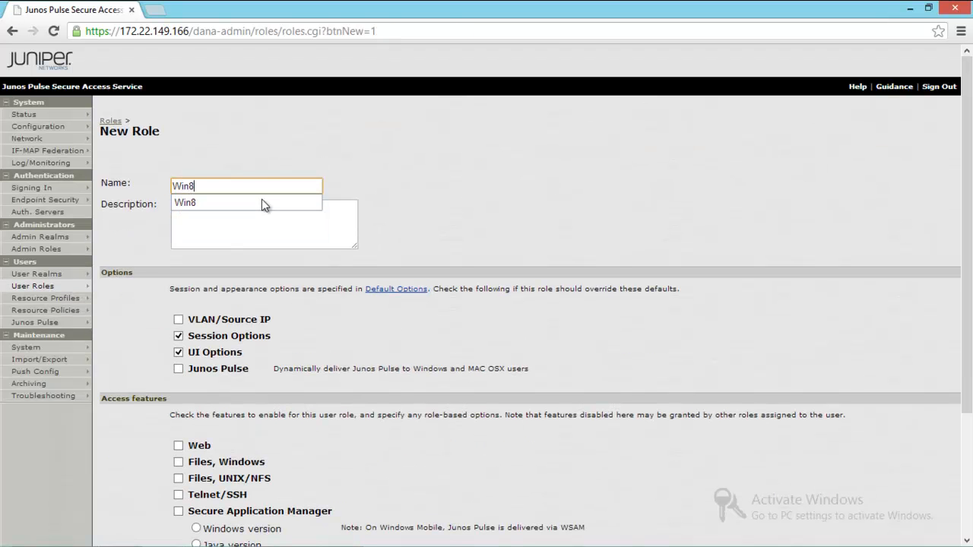
{"action": "key", "text": "Down"}
{"action": "left_click", "coordinate": [178, 336]}
{"action": "left_click", "coordinate": [178, 352]}
{"action": "scroll", "coordinate": [159, 411], "scroll_direction": "down", "scroll_amount": 3}
{"action": "left_click", "coordinate": [206, 486]}
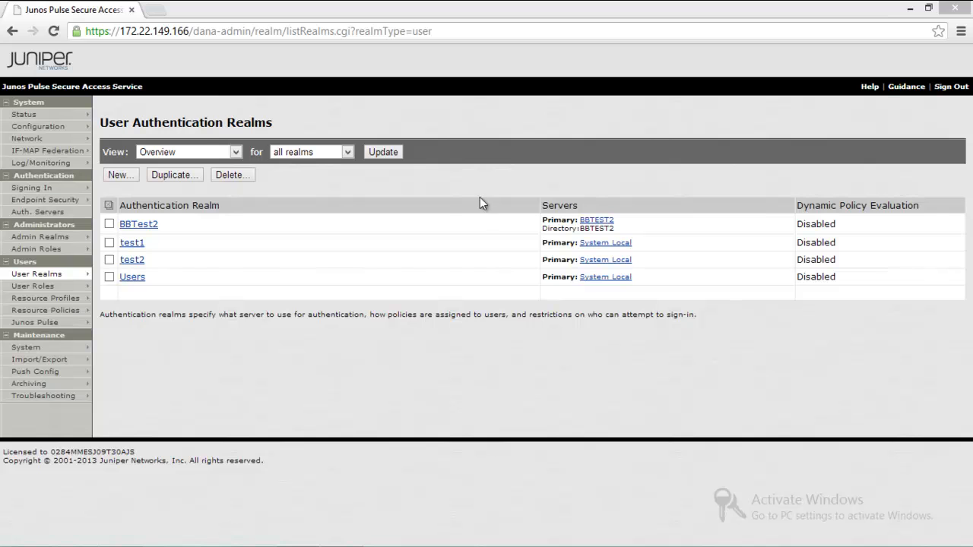
- Start a new role mapping rule in the BBTest2 user realm and base it on Custom Expressions
{"action": "left_click", "coordinate": [141, 226]}
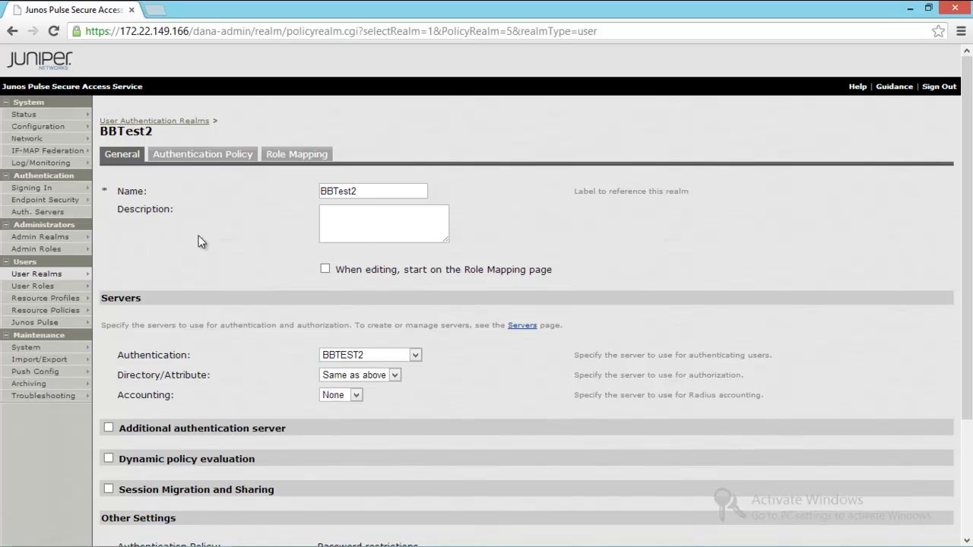
{"action": "left_click", "coordinate": [310, 160]}
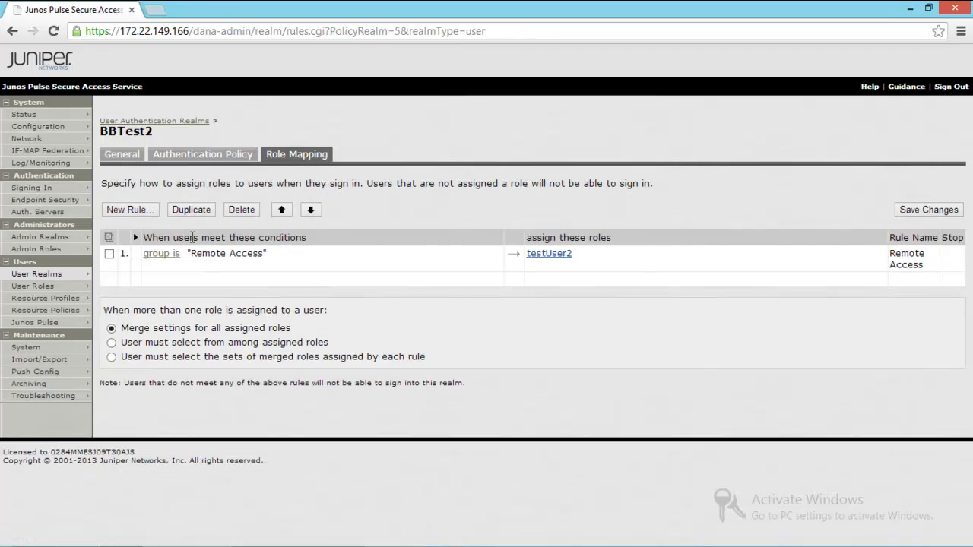
{"action": "left_click", "coordinate": [134, 208]}
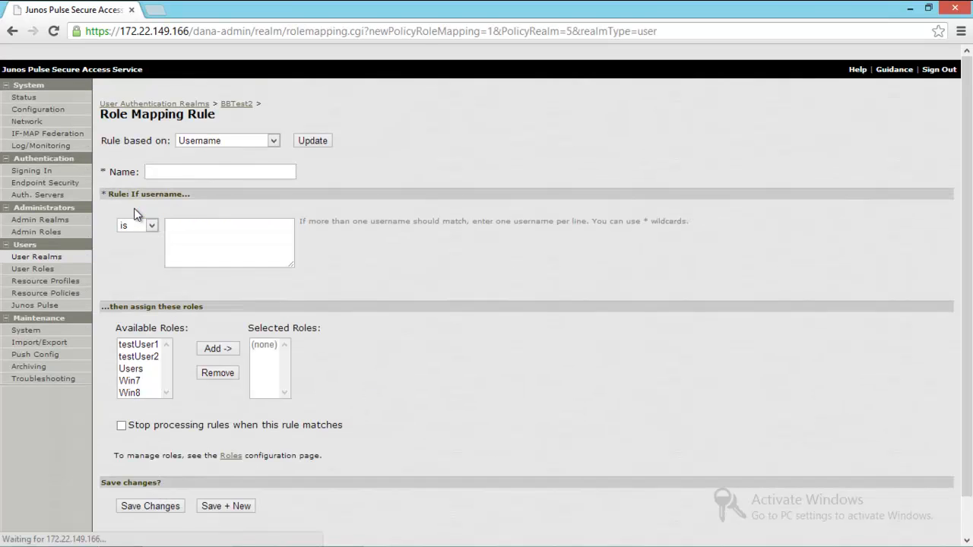
{"action": "left_click", "coordinate": [275, 161]}
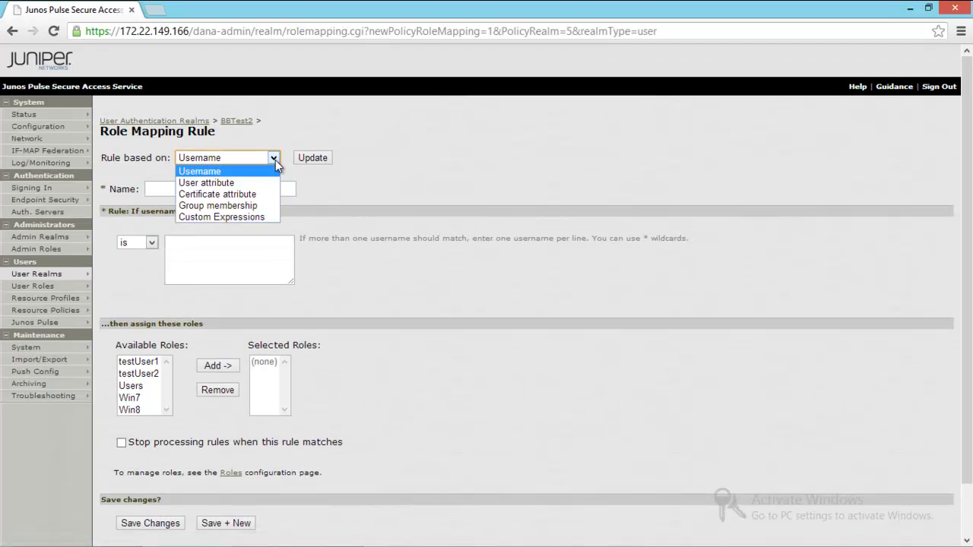
{"action": "left_click", "coordinate": [250, 219]}
{"action": "left_click", "coordinate": [320, 160]}
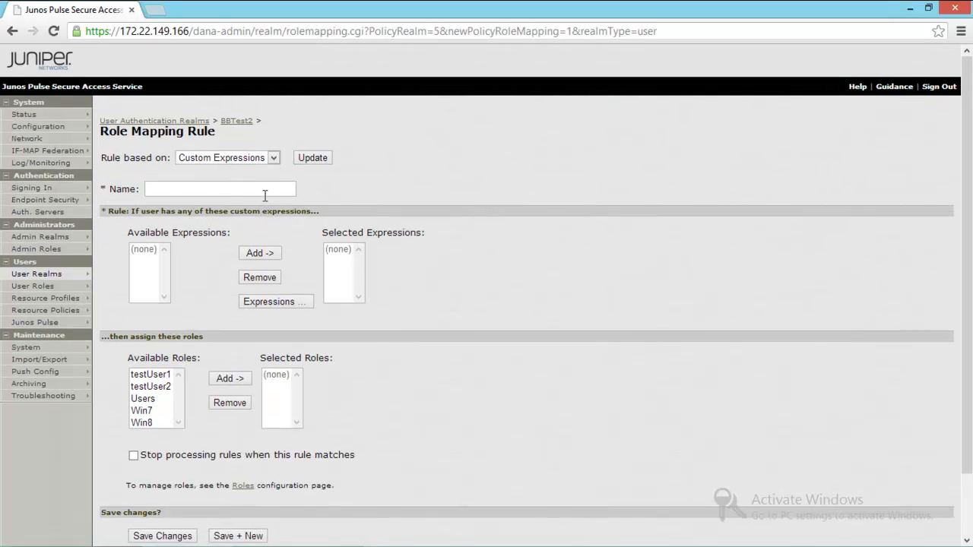
- Name the role mapping rule Win7 and open the server catalog for defining custom expressions
{"action": "left_click", "coordinate": [265, 196]}
{"action": "type", "text": "Win7"}
{"action": "left_click", "coordinate": [360, 242]}
{"action": "left_click", "coordinate": [285, 302]}
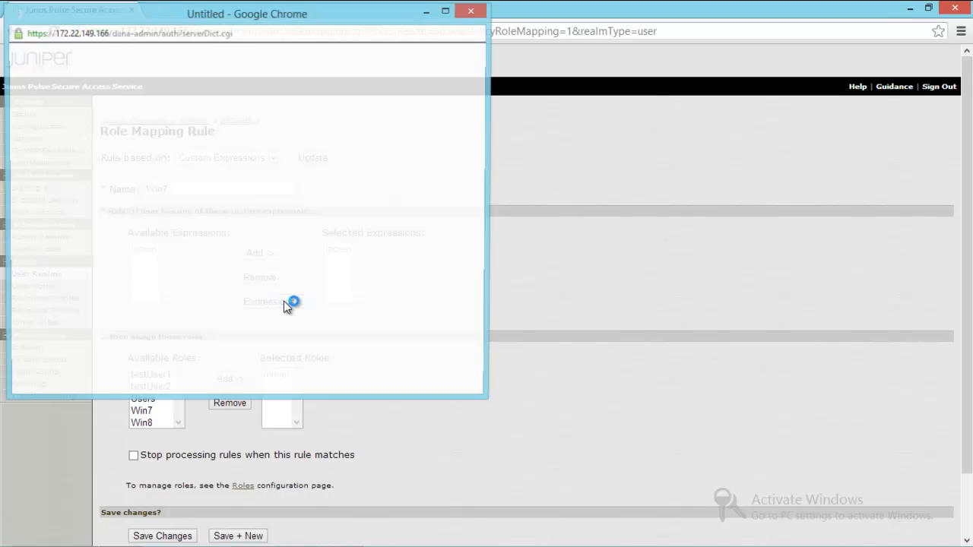
- Name the new expression Win7 and insert the hostCheckerPolicy = ("Norton" or "Sygate") example from the Expressions Dictionary
{"action": "left_click", "coordinate": [82, 130]}
{"action": "type", "text": "Win7"}
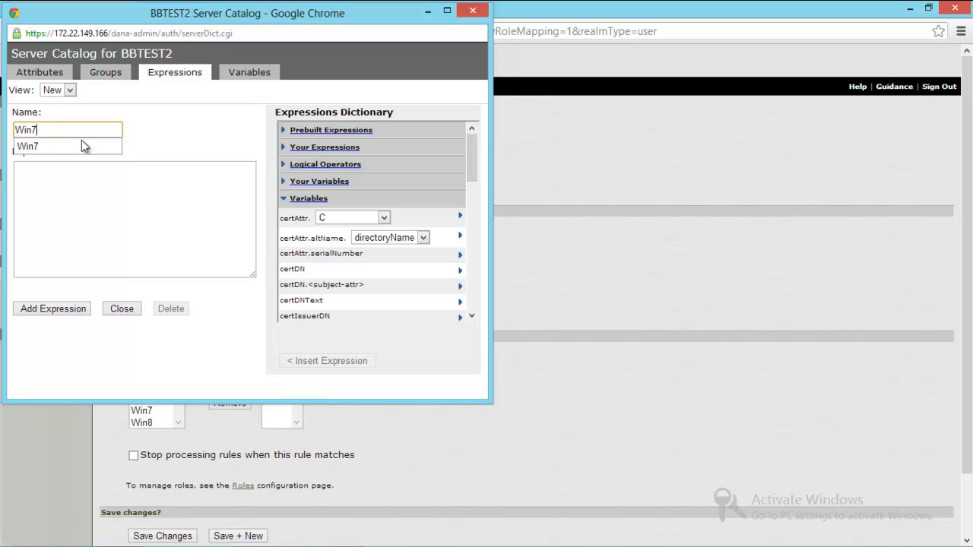
{"action": "left_click", "coordinate": [109, 186]}
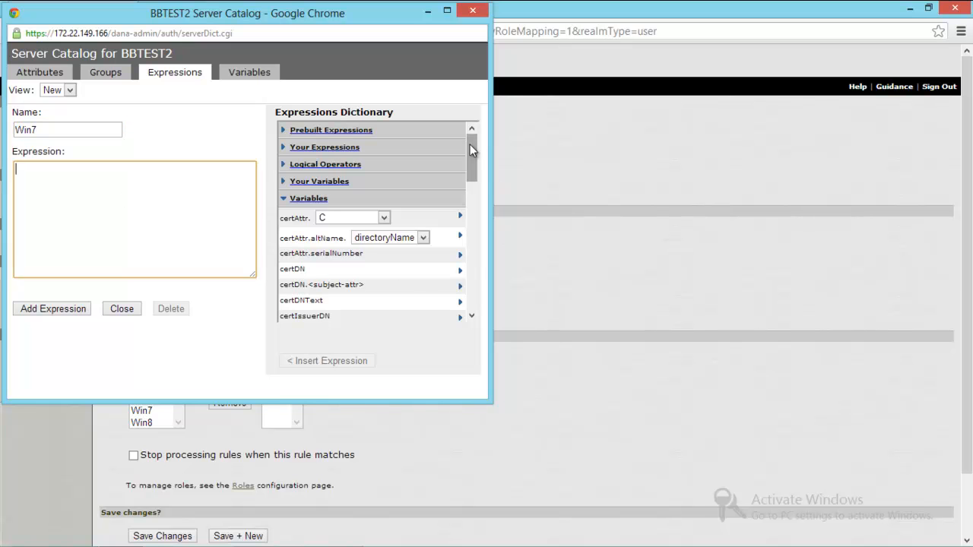
{"action": "left_click_drag", "start_coordinate": [471, 148], "coordinate": [468, 209]}
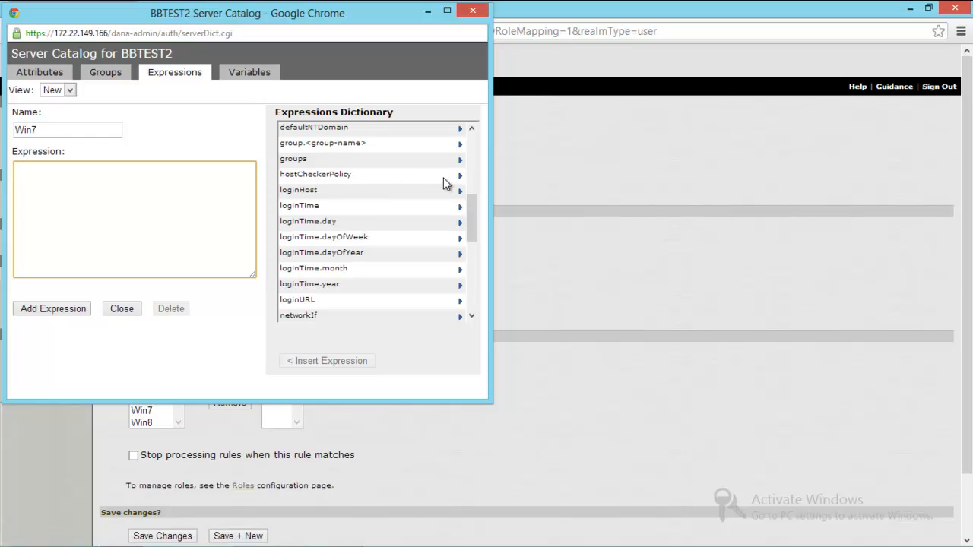
{"action": "left_click", "coordinate": [461, 178]}
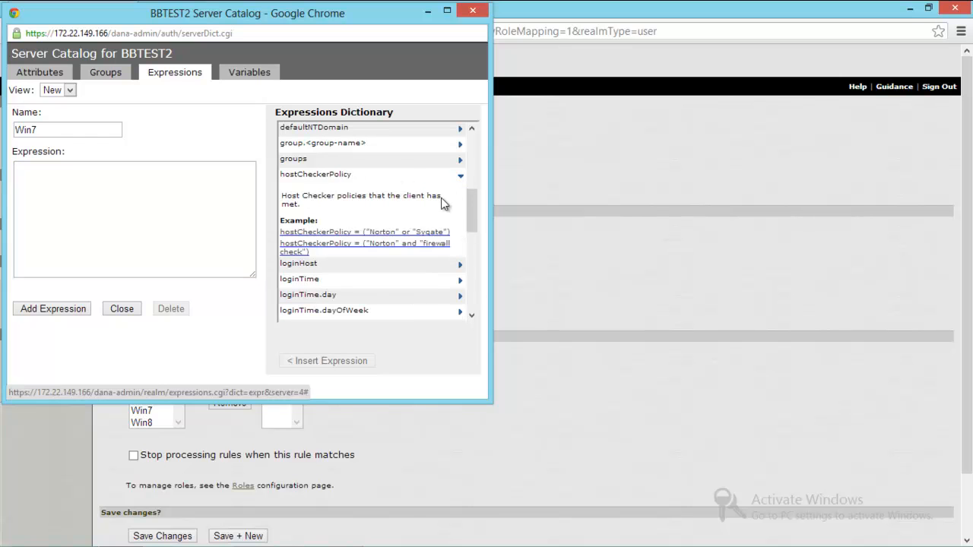
{"action": "left_click", "coordinate": [361, 234]}
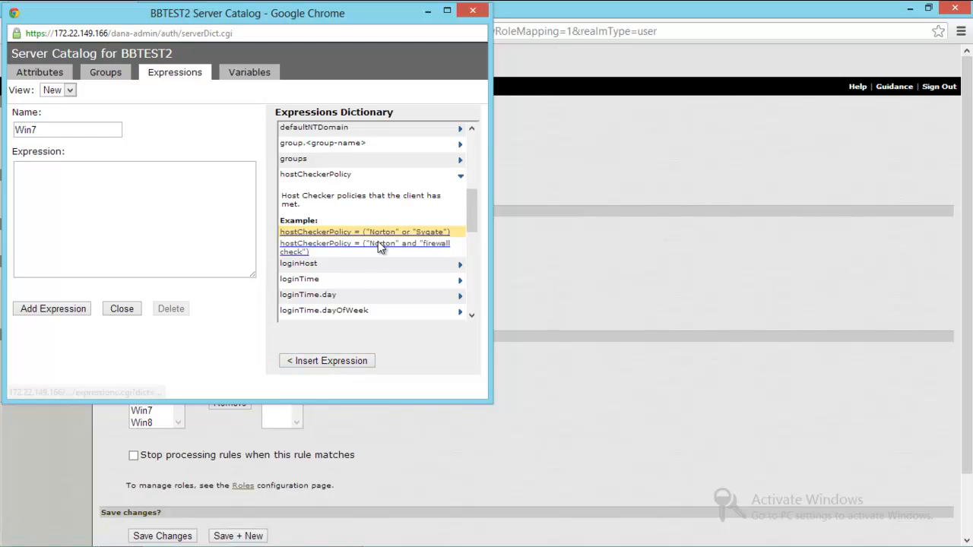
{"action": "left_click", "coordinate": [334, 360]}
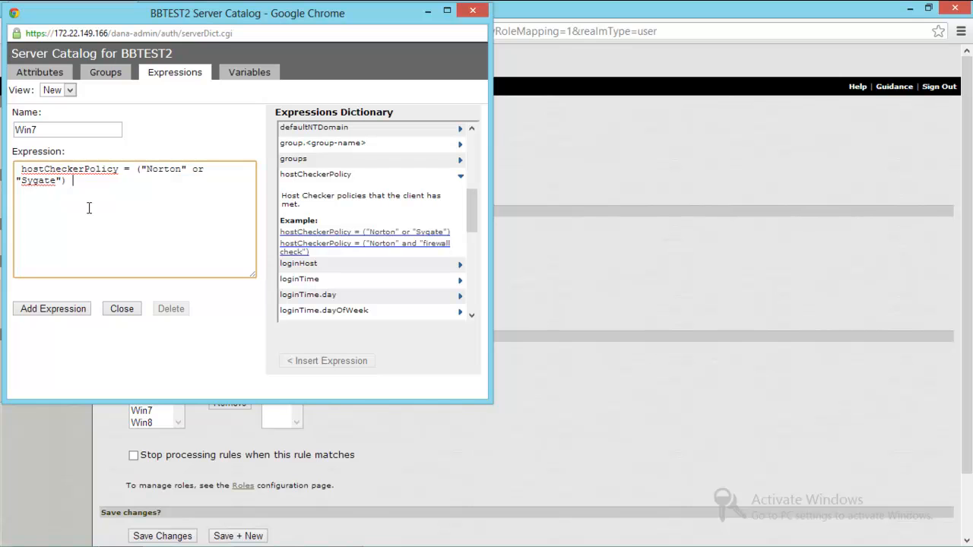
- Change the expression to hostCheckerPolicy = "Win7" and add it to the catalog
{"action": "key", "text": "BackSpace"}
{"action": "key", "text": "BackSpace"}
{"action": "key", "text": "BackSpace"}
{"action": "key", "text": "BackSpace"}
{"action": "key", "text": "BackSpace"}
{"action": "key", "text": "BackSpace"}
{"action": "key", "text": "BackSpace"}
{"action": "key", "text": "BackSpace"}
{"action": "key", "text": "BackSpace"}
{"action": "key", "text": "BackSpace"}
{"action": "key", "text": "BackSpace"}
{"action": "key", "text": "BackSpace"}
{"action": "key", "text": "BackSpace"}
{"action": "key", "text": "BackSpace"}
{"action": "key", "text": "BackSpace"}
{"action": "key", "text": "BackSpace"}
{"action": "key", "text": "BackSpace"}
{"action": "key", "text": "BackSpace"}
{"action": "key", "text": "BackSpace"}
{"action": "key", "text": "BackSpace"}
{"action": "key", "text": "BackSpace"}
{"action": "key", "text": "BackSpace"}
{"action": "key", "text": "BackSpace"}
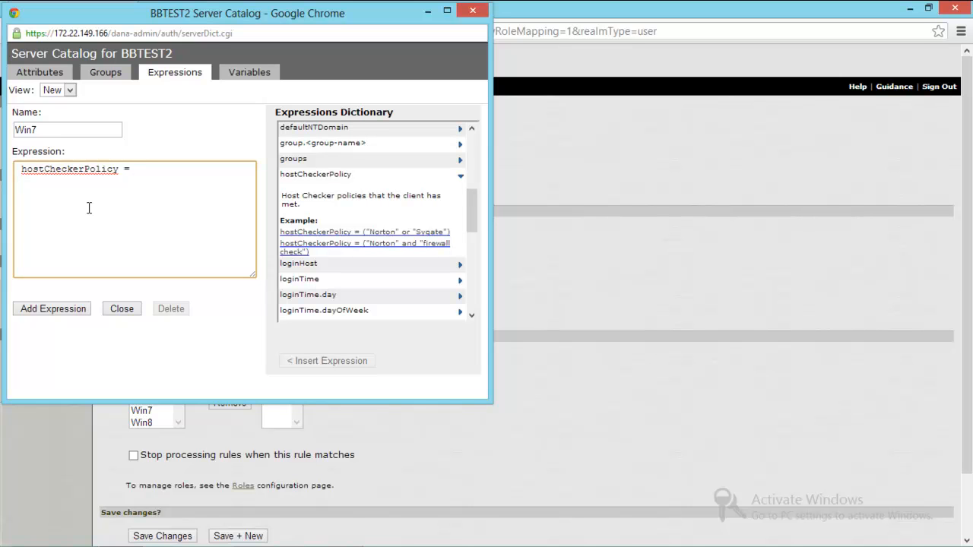
{"action": "type", "text": "\"Win7\""}
{"action": "left_click", "coordinate": [66, 310]}
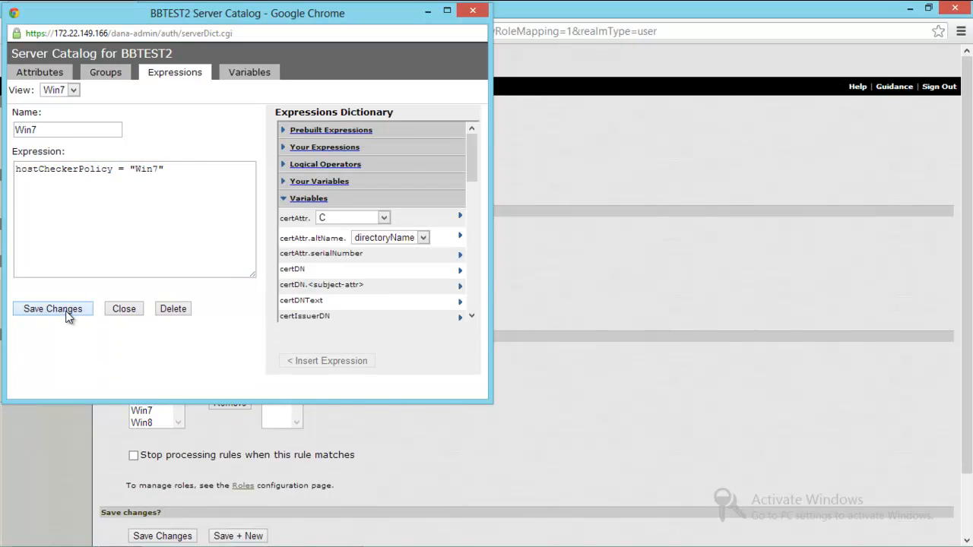
- Add a new expression named Win8 with hostCheckerPolicy = "Win8" and close the server catalog
{"action": "left_click", "coordinate": [73, 90]}
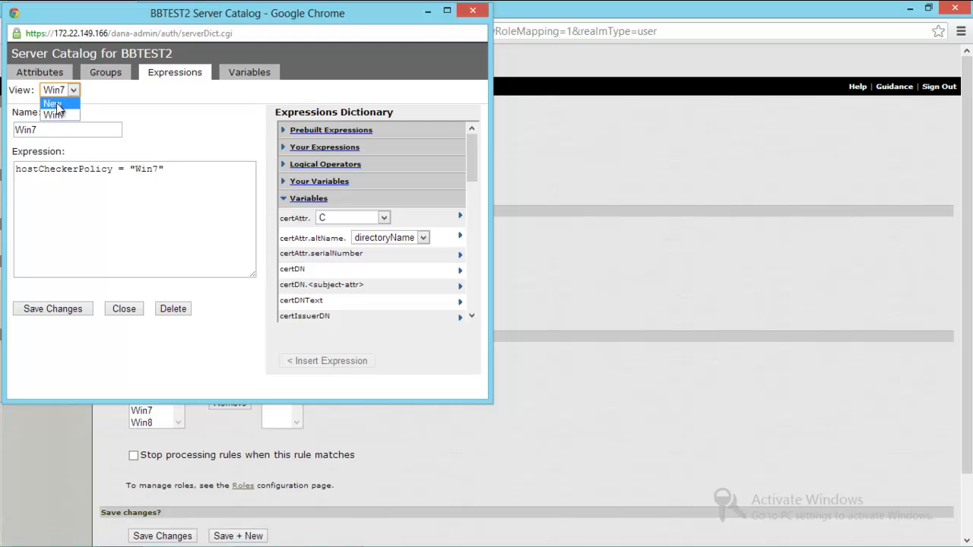
{"action": "left_click", "coordinate": [55, 107]}
{"action": "left_click", "coordinate": [55, 129]}
{"action": "type", "text": "Win"}
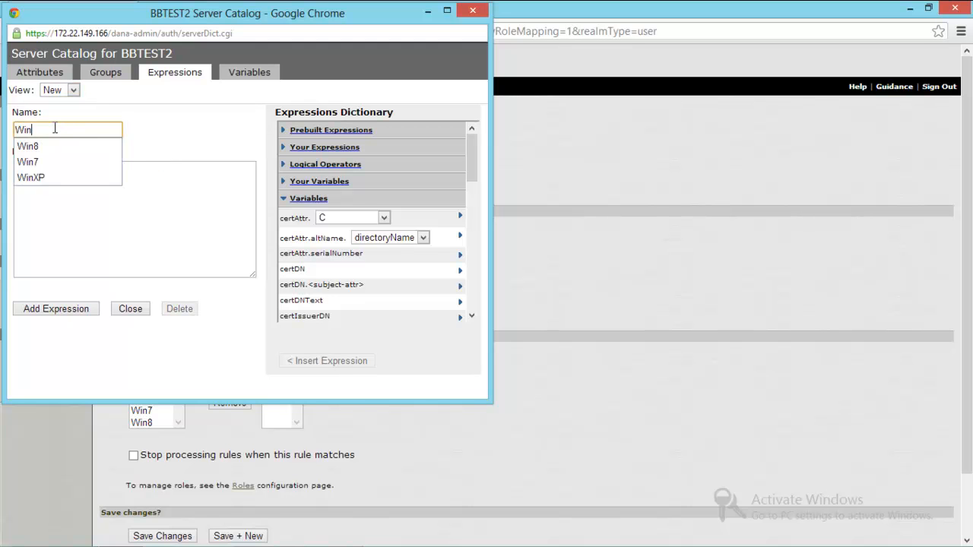
{"action": "type", "text": "8"}
{"action": "left_click", "coordinate": [114, 200]}
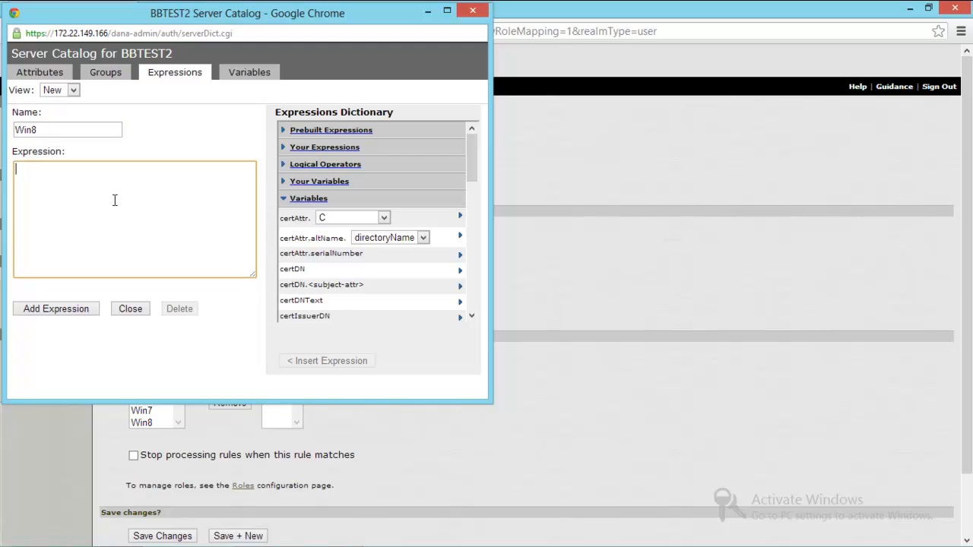
{"action": "type", "text": "hostCheckerPolicy "}
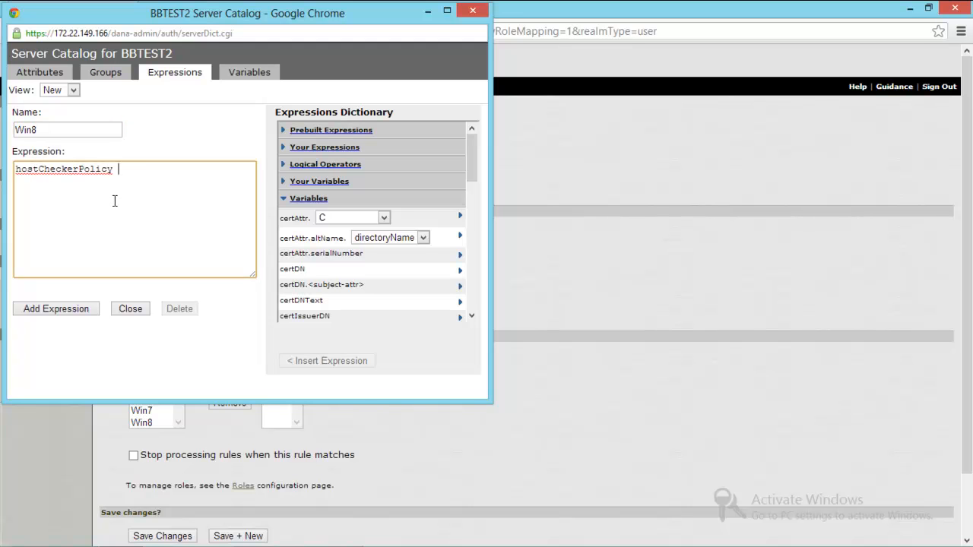
{"action": "type", "text": "= \"Win8\""}
{"action": "left_click", "coordinate": [55, 310]}
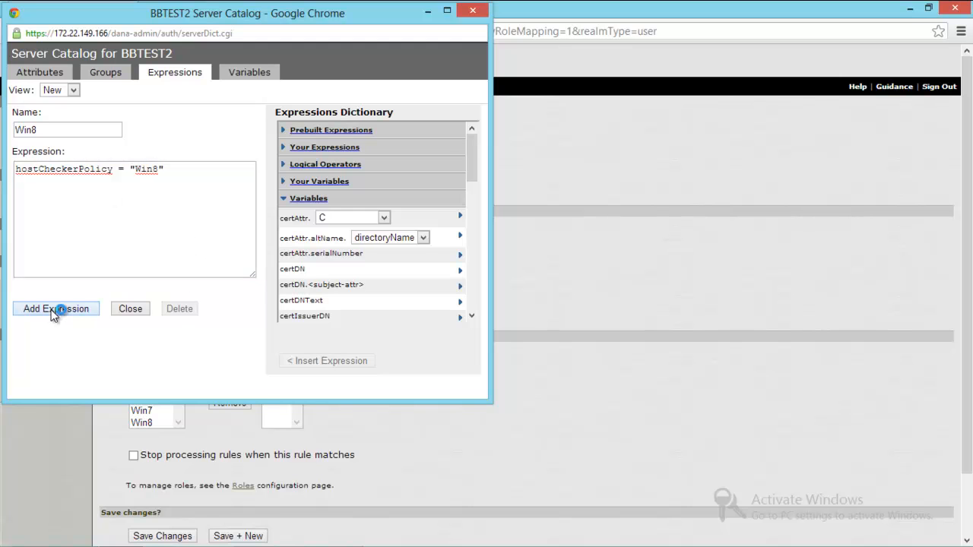
{"action": "left_click", "coordinate": [130, 308]}
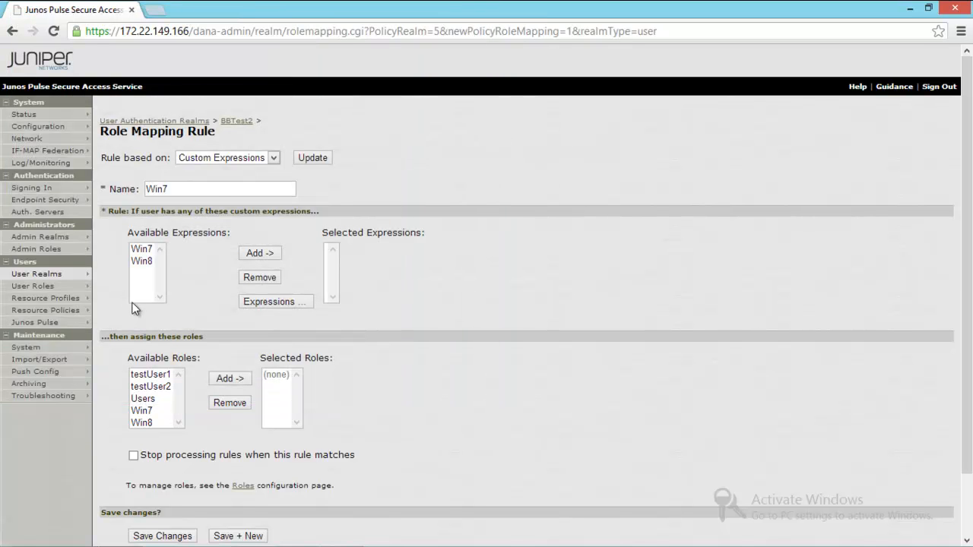
- Apply the Win7 expression to the Win7 rule, assign the Win7 role, and save the rule
{"action": "left_click", "coordinate": [139, 250]}
{"action": "left_click", "coordinate": [266, 258]}
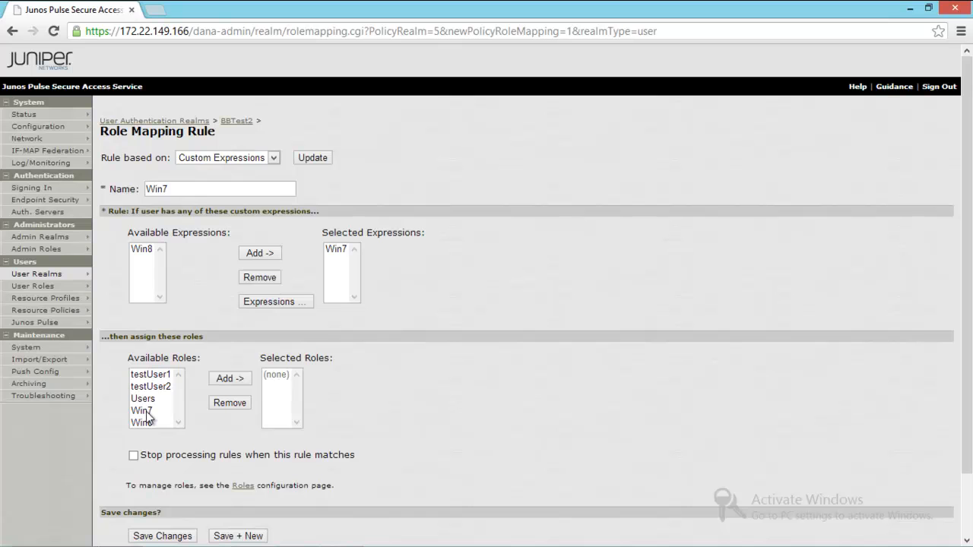
{"action": "left_click", "coordinate": [147, 412]}
{"action": "left_click", "coordinate": [237, 379]}
{"action": "scroll", "coordinate": [552, 400], "scroll_direction": "down", "scroll_amount": 1}
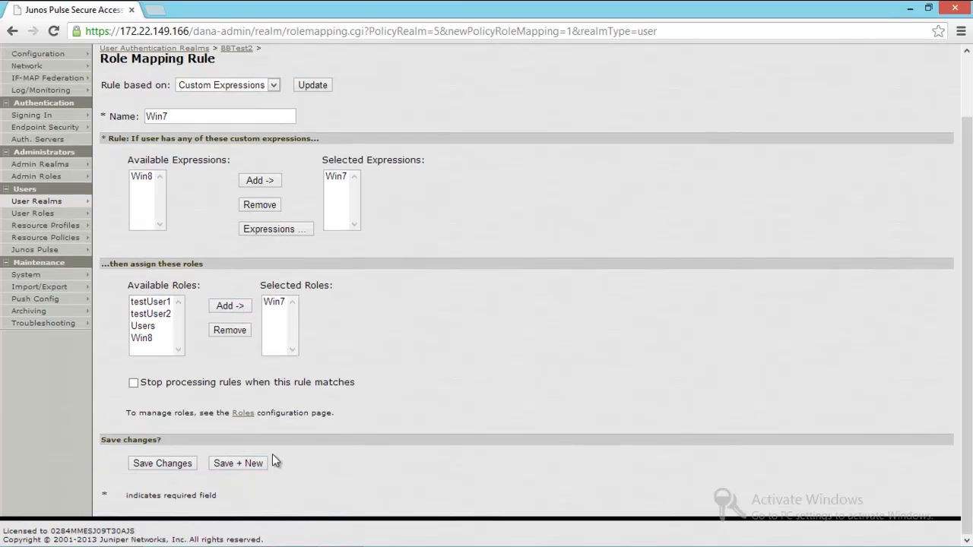
{"action": "left_click", "coordinate": [173, 462]}
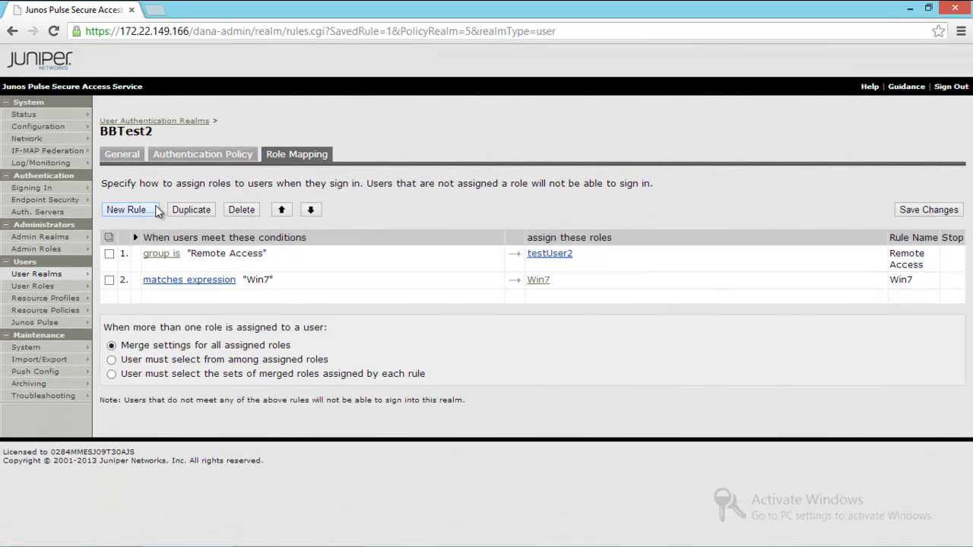
- Start another role mapping rule in the BBTest2 realm and set it to be based on Custom Expressions
{"action": "left_click", "coordinate": [125, 210]}
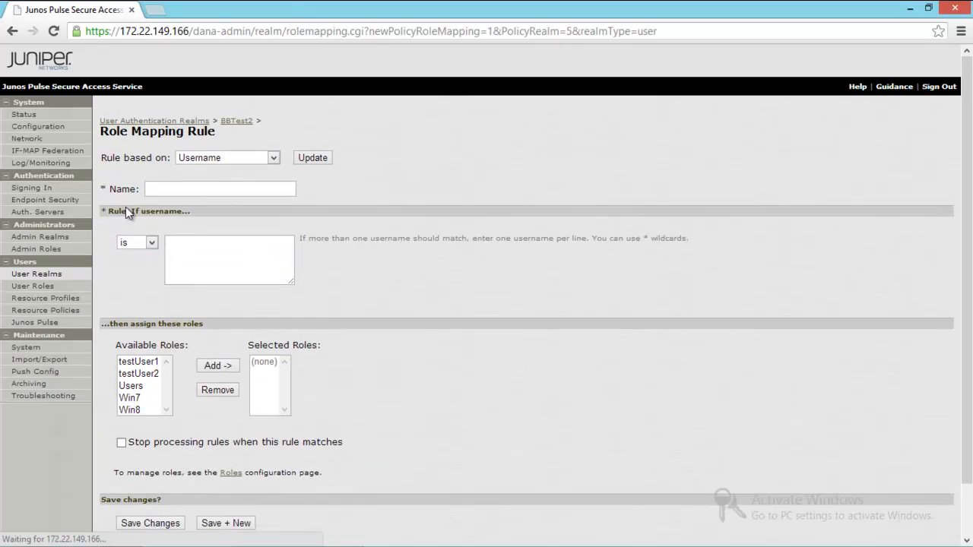
{"action": "left_click", "coordinate": [217, 188]}
{"action": "type", "text": "W"}
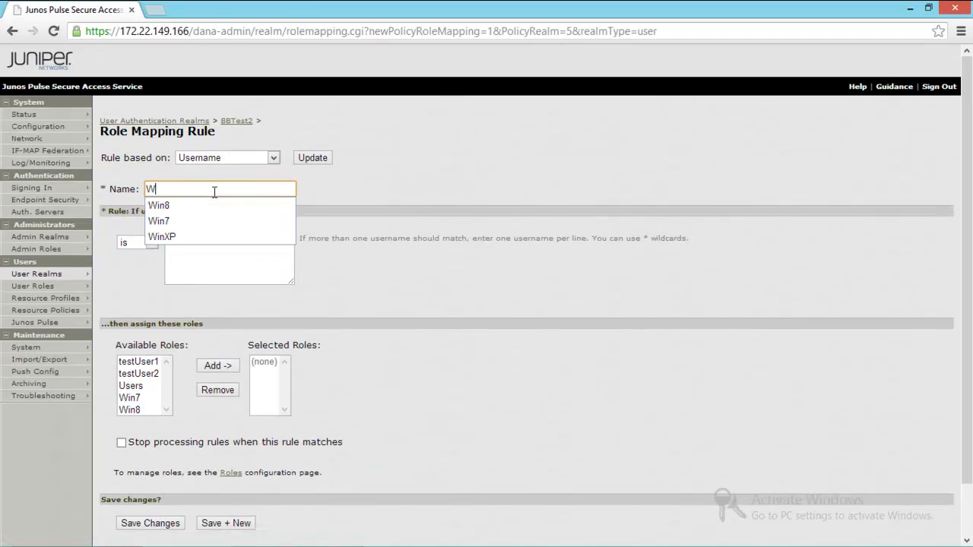
{"action": "type", "text": "in8"}
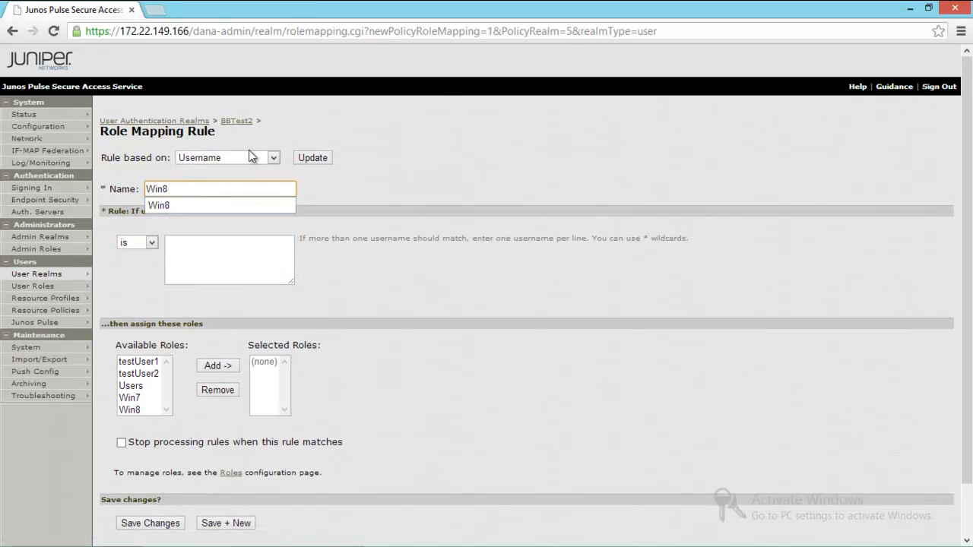
{"action": "left_click", "coordinate": [273, 157]}
{"action": "left_click", "coordinate": [260, 216]}
{"action": "left_click", "coordinate": [326, 160]}
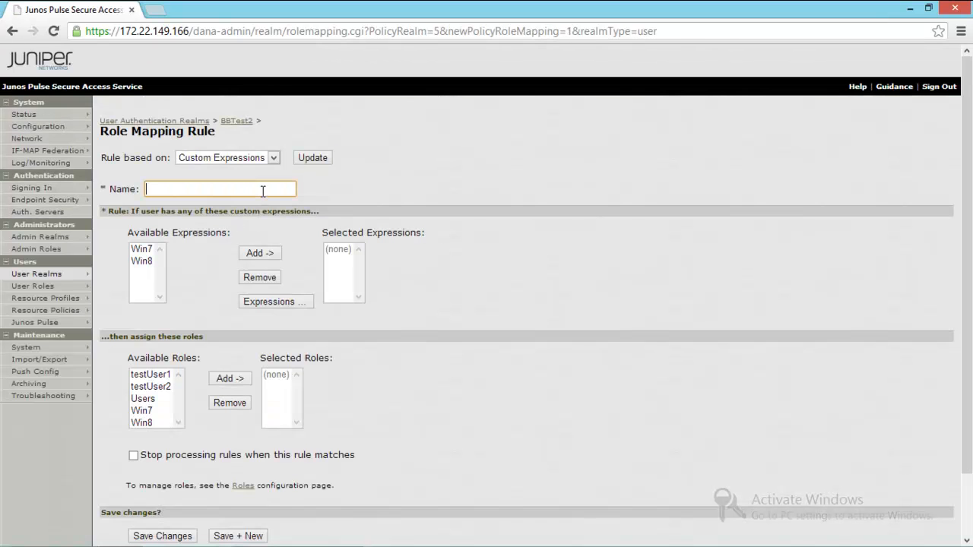
- Name the rule Win8, apply the Win8 expression, assign the Win8 role, and save it
{"action": "left_click", "coordinate": [263, 189]}
{"action": "type", "text": "Win8"}
{"action": "left_click", "coordinate": [146, 263]}
{"action": "left_click", "coordinate": [259, 253]}
{"action": "scroll", "coordinate": [428, 417], "scroll_direction": "down", "scroll_amount": 2}
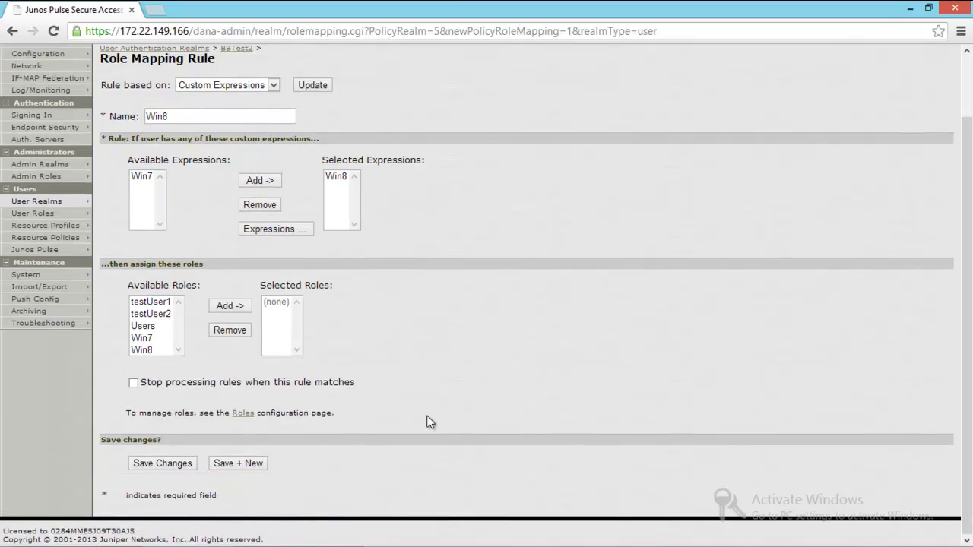
{"action": "left_click", "coordinate": [143, 351]}
{"action": "left_click", "coordinate": [233, 307]}
{"action": "left_click", "coordinate": [176, 467]}
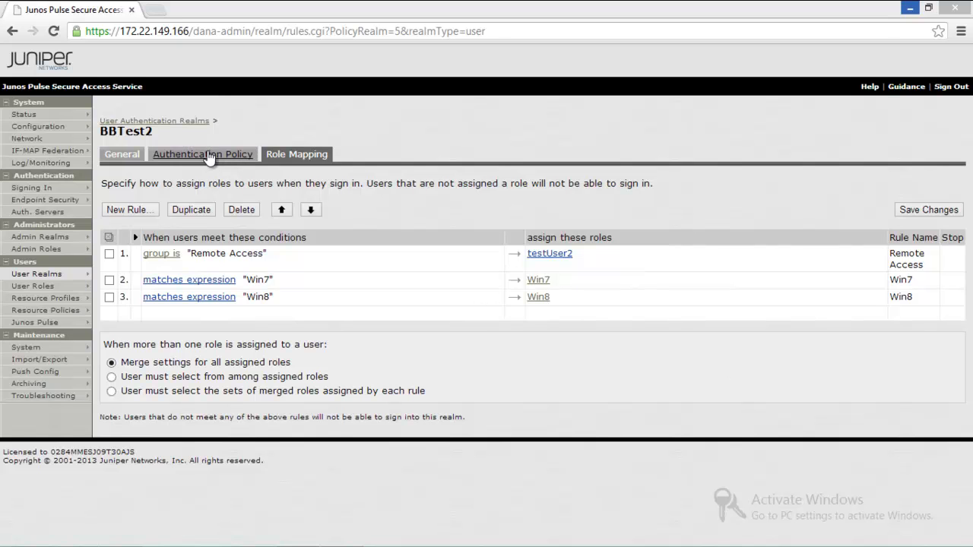
- Set the BBTest2 realm's Host Checker authentication policy to evaluate the Win7 and Win8 policies, and save the changes
{"action": "left_click", "coordinate": [209, 154]}
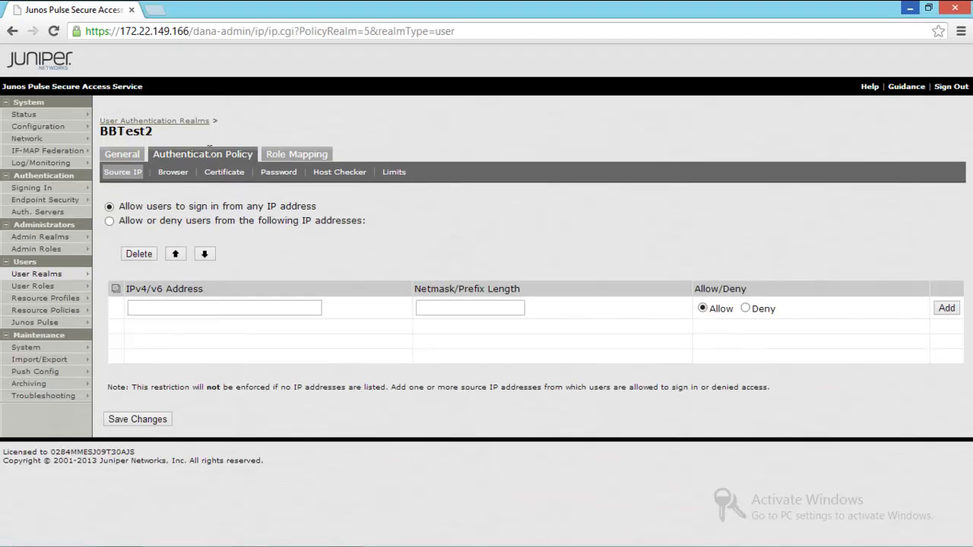
{"action": "left_click", "coordinate": [350, 172]}
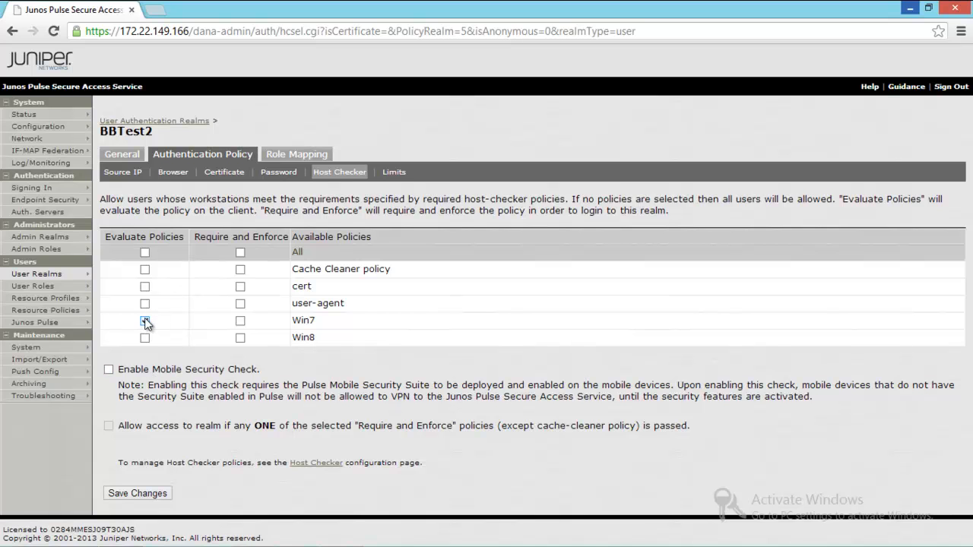
{"action": "left_click", "coordinate": [146, 338]}
{"action": "left_click", "coordinate": [149, 492]}
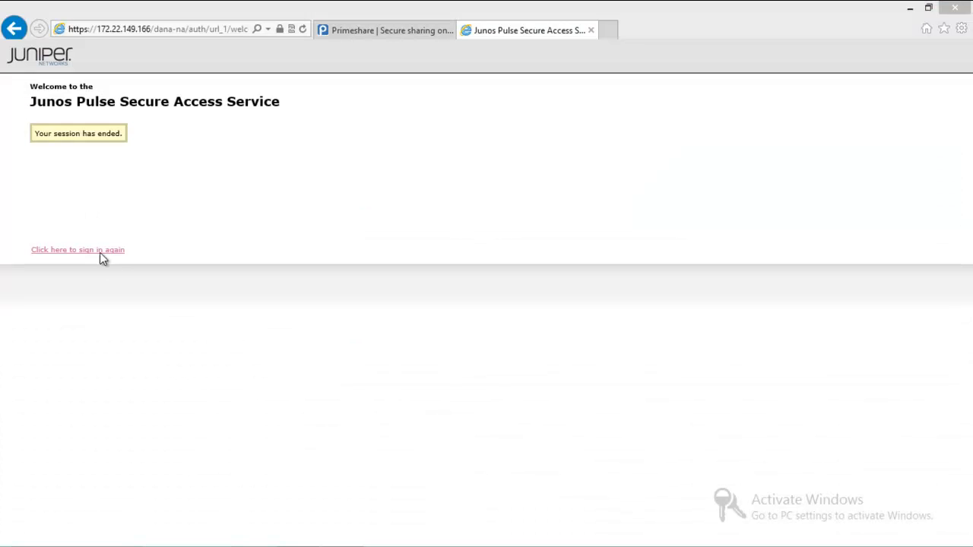
- Switch to Internet Explorer and sign in again to the Secure Access Service with the test user's username and password
{"action": "left_click", "coordinate": [99, 252]}
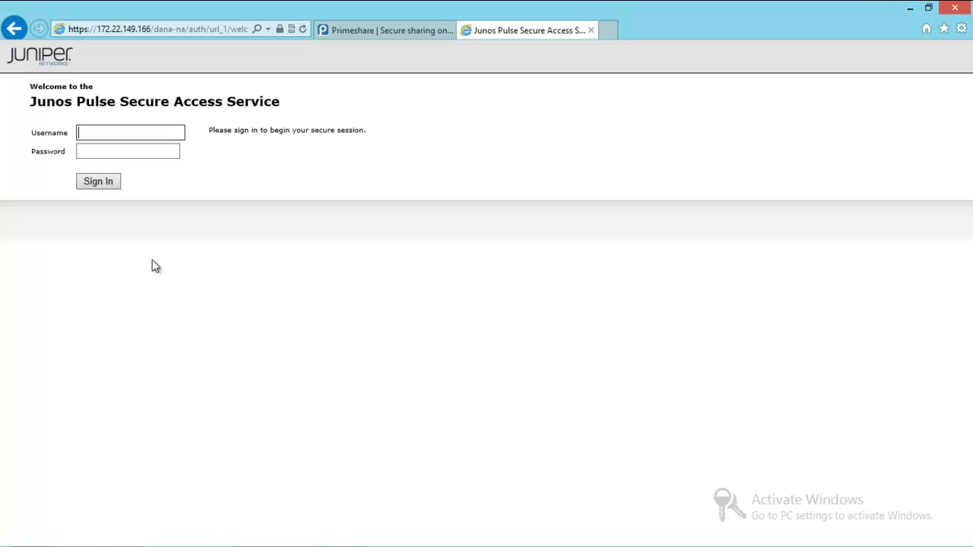
{"action": "type", "text": "test3"}
{"action": "key", "text": "Tab"}
{"action": "type", "text": "t•••••••"}
{"action": "key", "text": "Return"}
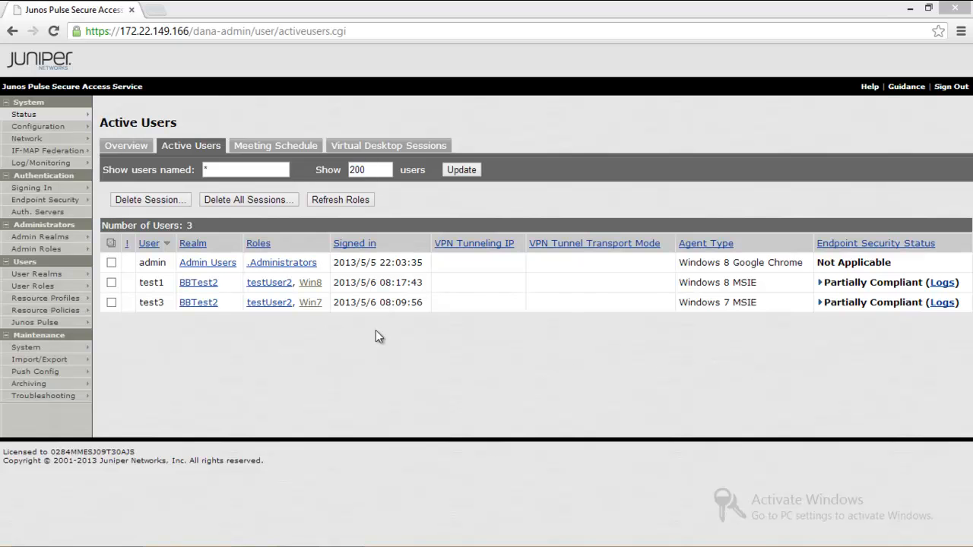
- Back in the admin console in Chrome, open the User Access log and filter its entries by the Win7 role
{"action": "mouse_move", "coordinate": [34, 117]}
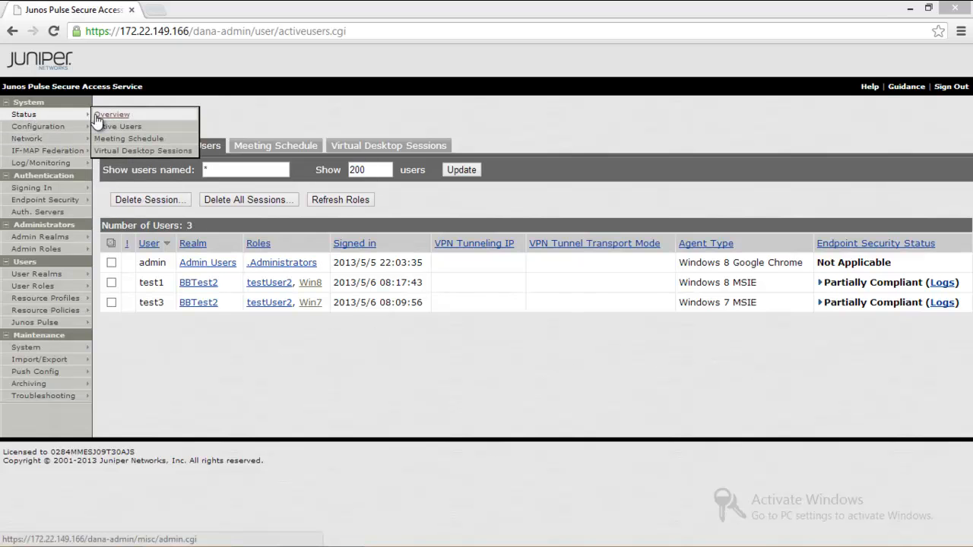
{"action": "left_click", "coordinate": [625, 375]}
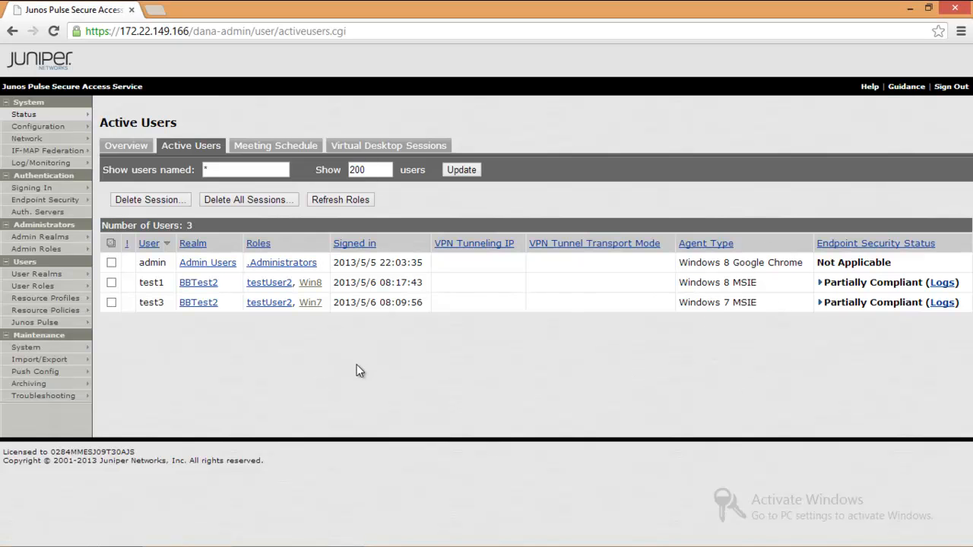
{"action": "mouse_move", "coordinate": [38, 162]}
{"action": "mouse_move", "coordinate": [110, 176]}
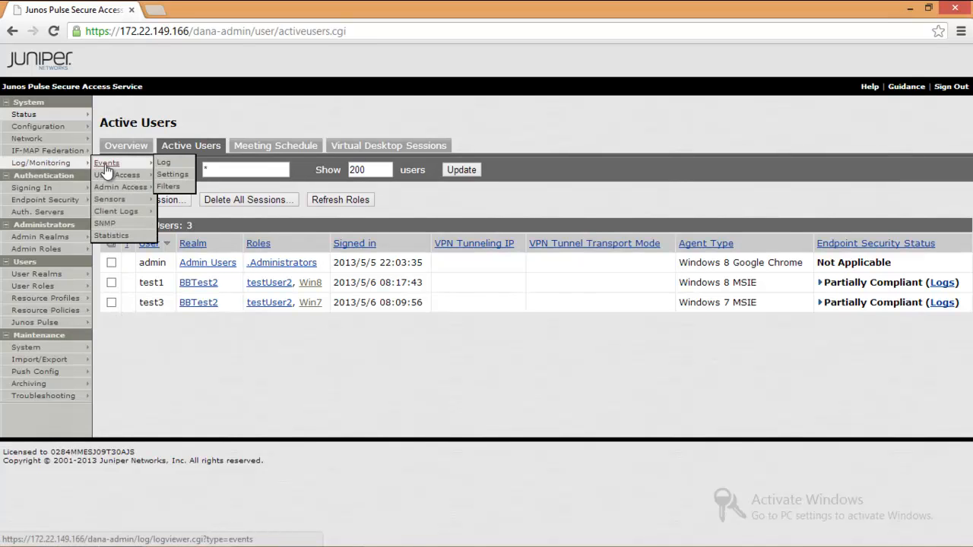
{"action": "left_click", "coordinate": [164, 179]}
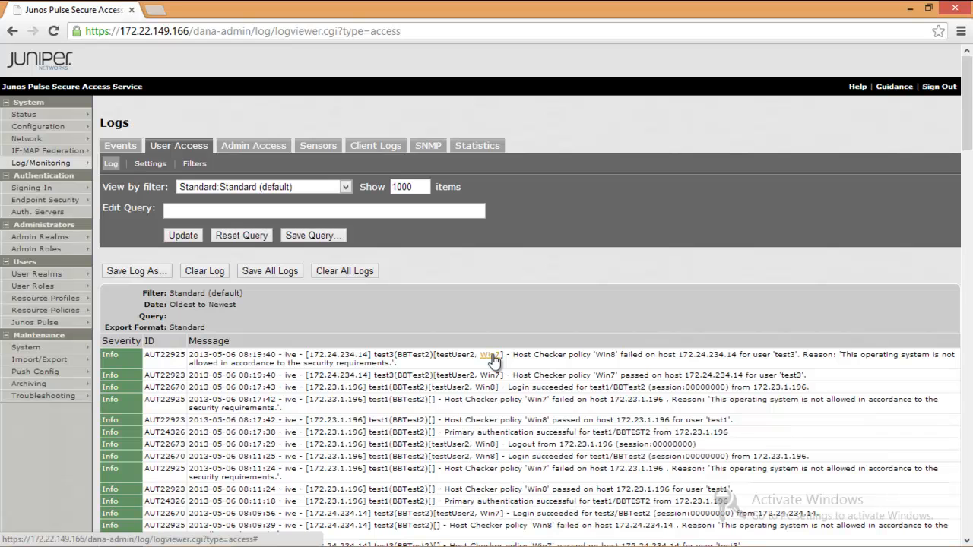
{"action": "left_click", "coordinate": [491, 354]}
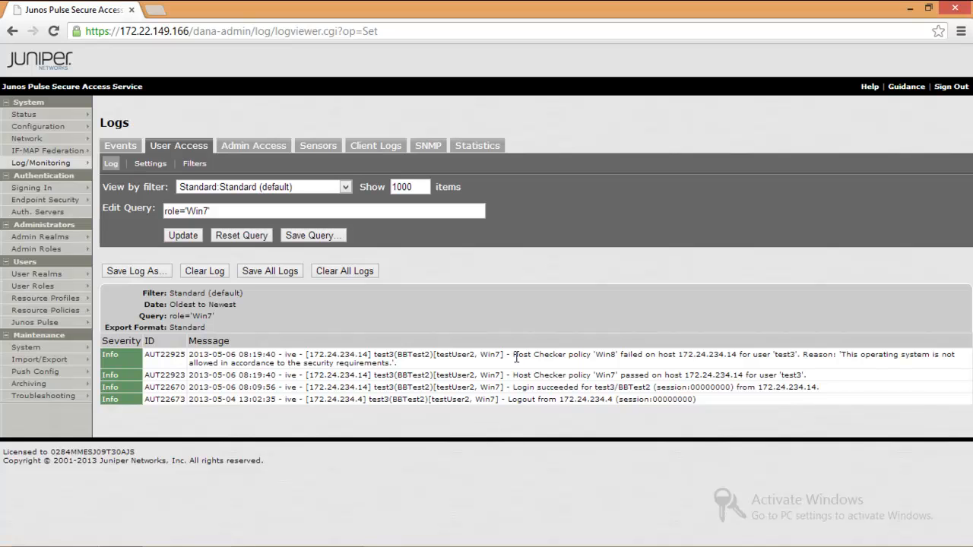
- Highlight the Host Checker policy text in the first filtered log entry and open the role='Win7' query as a new filter
{"action": "left_click_drag", "start_coordinate": [514, 354], "coordinate": [580, 356]}
{"action": "left_click", "coordinate": [604, 384]}
{"action": "left_click", "coordinate": [323, 236]}
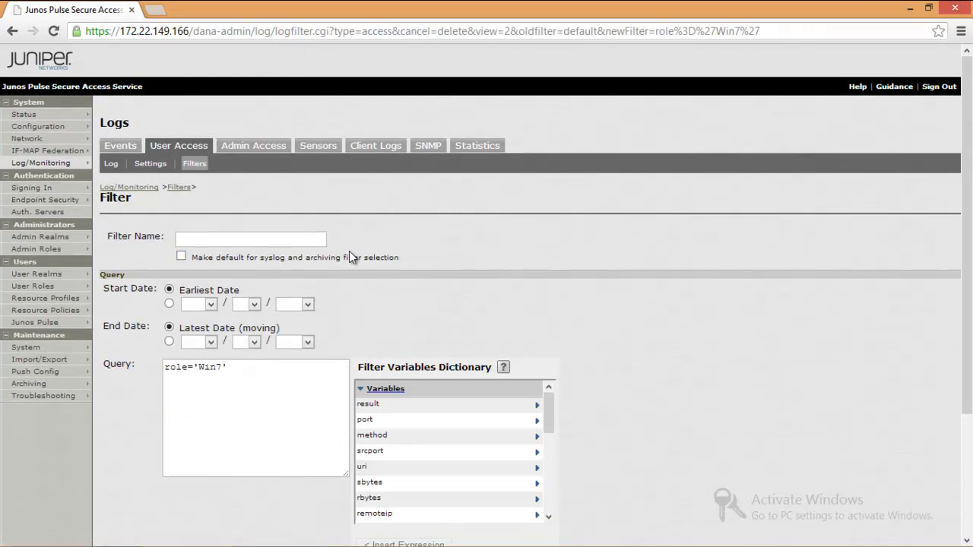
{"action": "left_click", "coordinate": [297, 239]}
{"action": "type", "text": "Win7"}
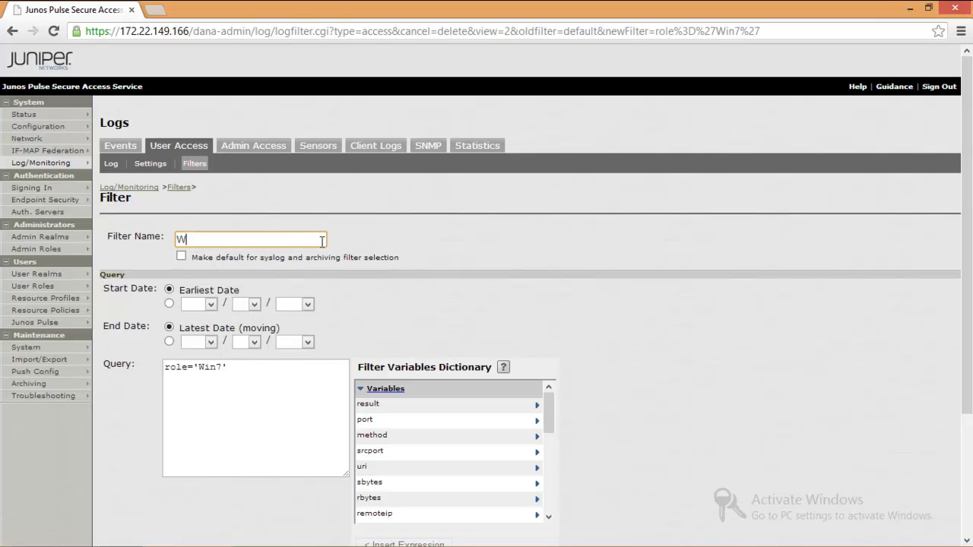
{"action": "left_click", "coordinate": [265, 364]}
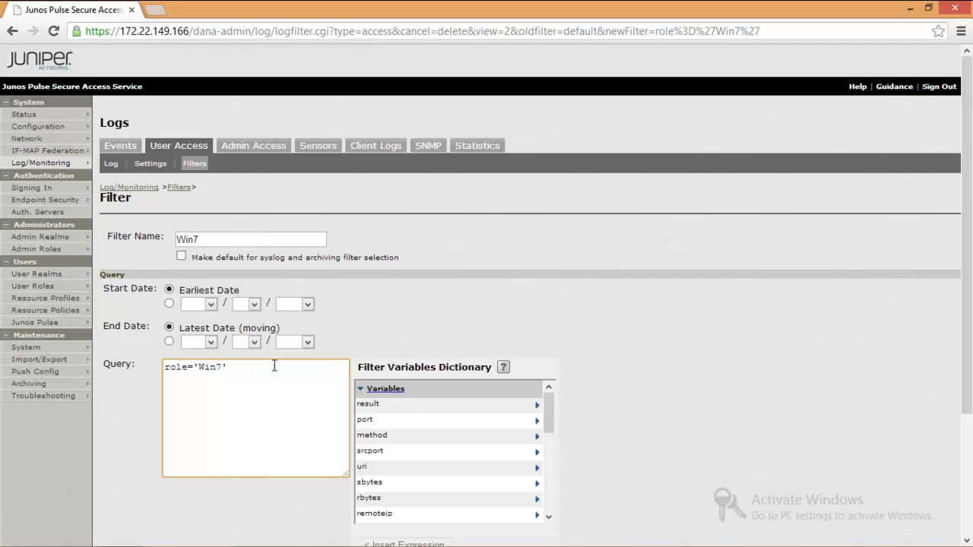
{"action": "left_click", "coordinate": [760, 350]}
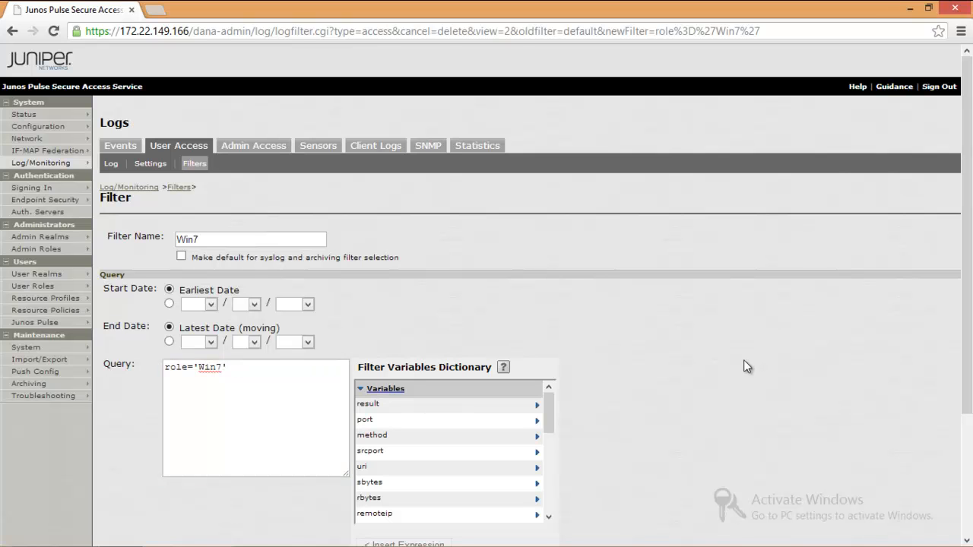
- Look up the description and example expression of the id variable in the Filter Variables Dictionary
{"action": "scroll", "coordinate": [720, 337], "scroll_direction": "down", "scroll_amount": 1}
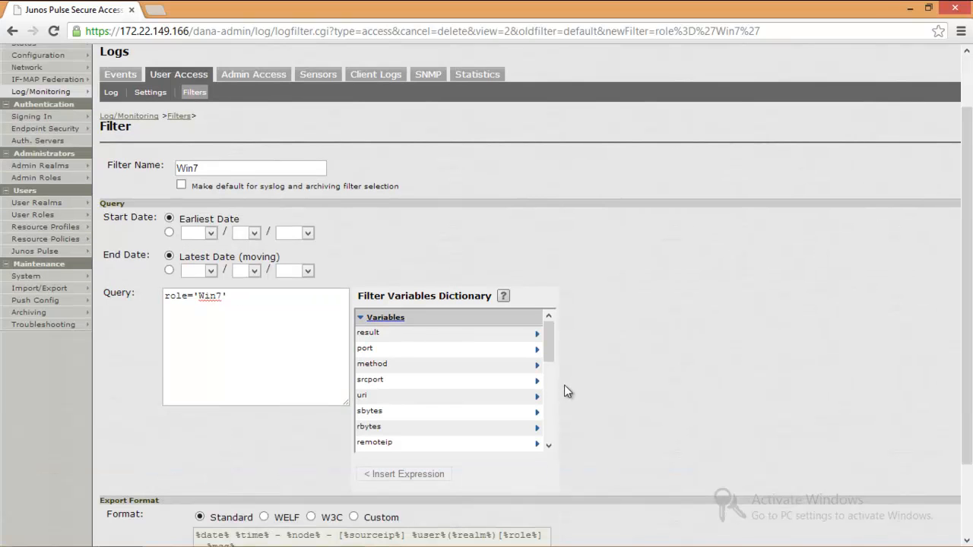
{"action": "left_click_drag", "start_coordinate": [550, 340], "coordinate": [550, 411]}
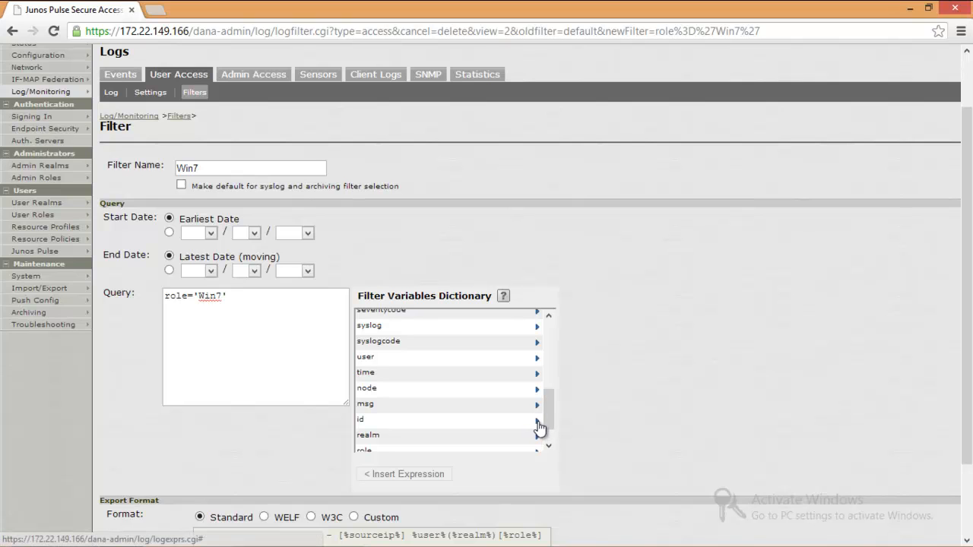
{"action": "left_click", "coordinate": [537, 422]}
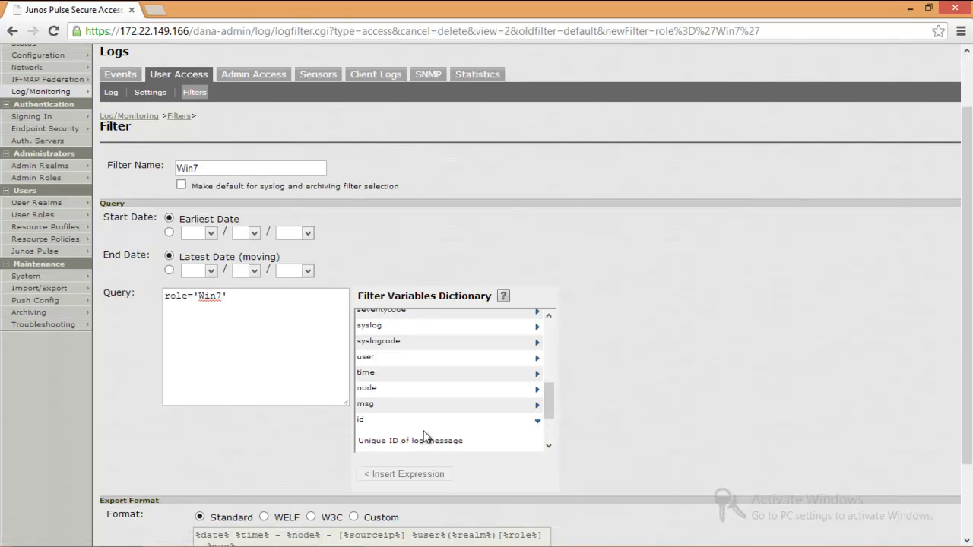
{"action": "scroll", "coordinate": [432, 429], "scroll_direction": "down", "scroll_amount": 1}
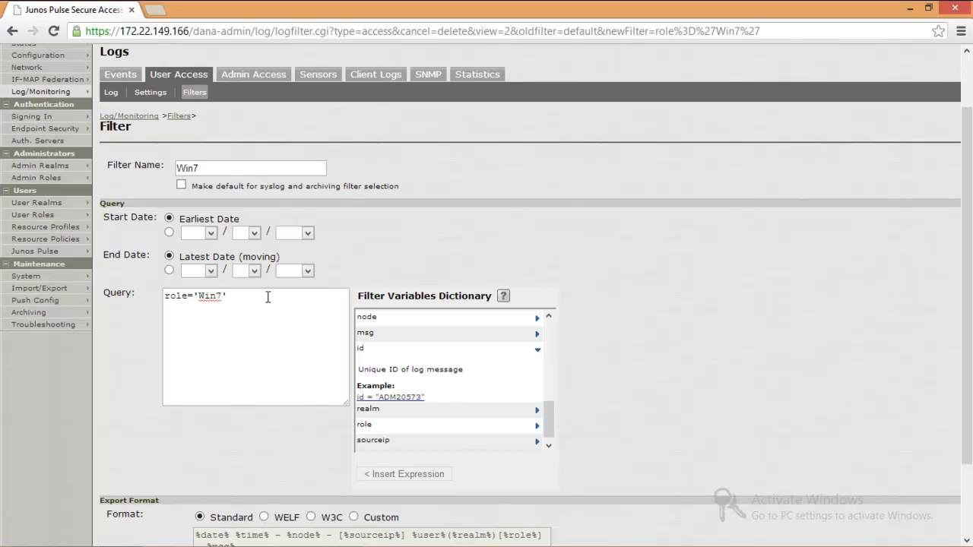
- Return to the User Access log, filter it by the Win7 role, and turn that query into a new filter named Win7
{"action": "left_click", "coordinate": [112, 93]}
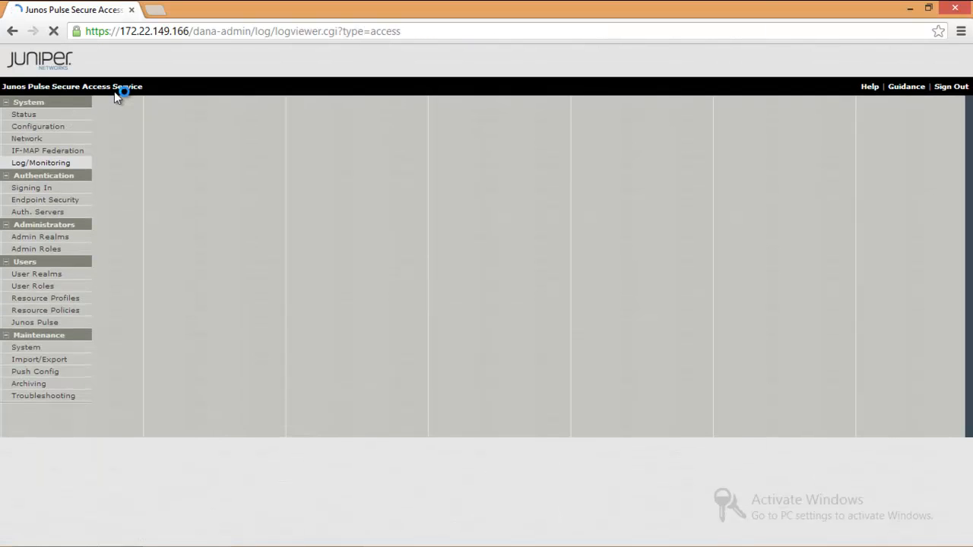
{"action": "scroll", "coordinate": [266, 423], "scroll_direction": "down", "scroll_amount": 1}
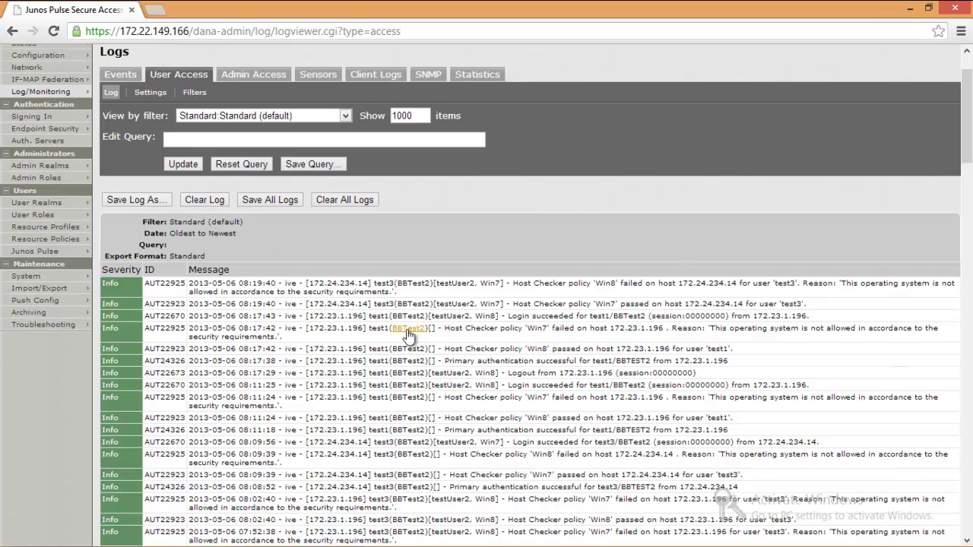
{"action": "left_click", "coordinate": [487, 283]}
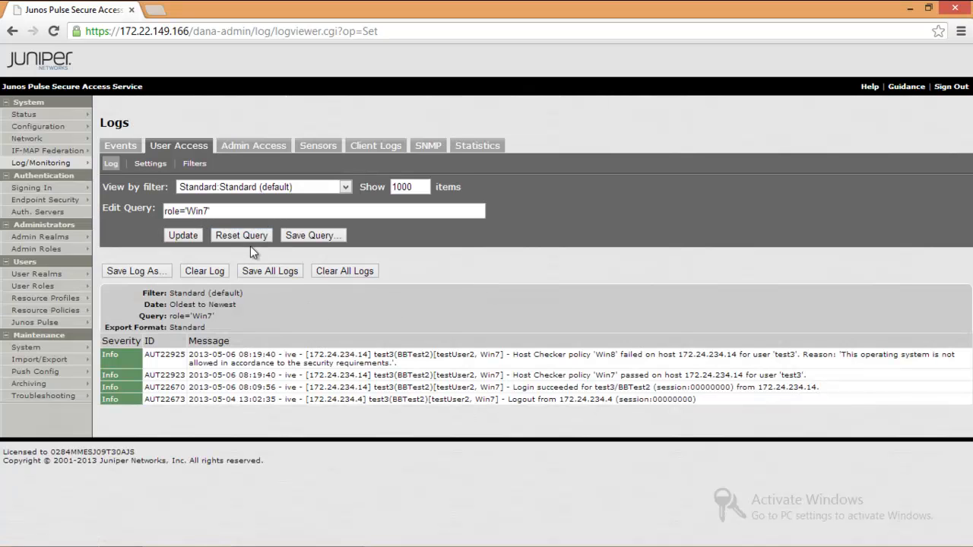
{"action": "left_click", "coordinate": [315, 236]}
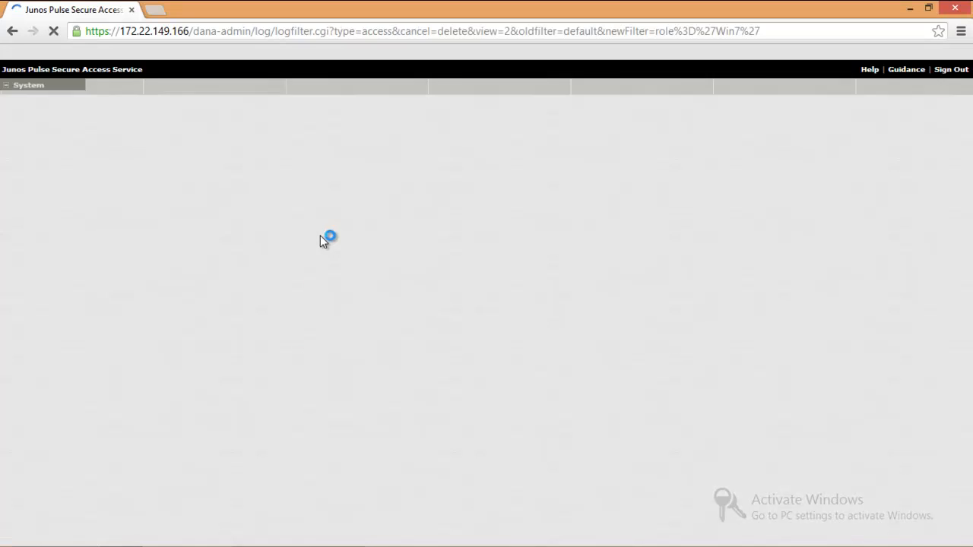
{"action": "type", "text": "Win7"}
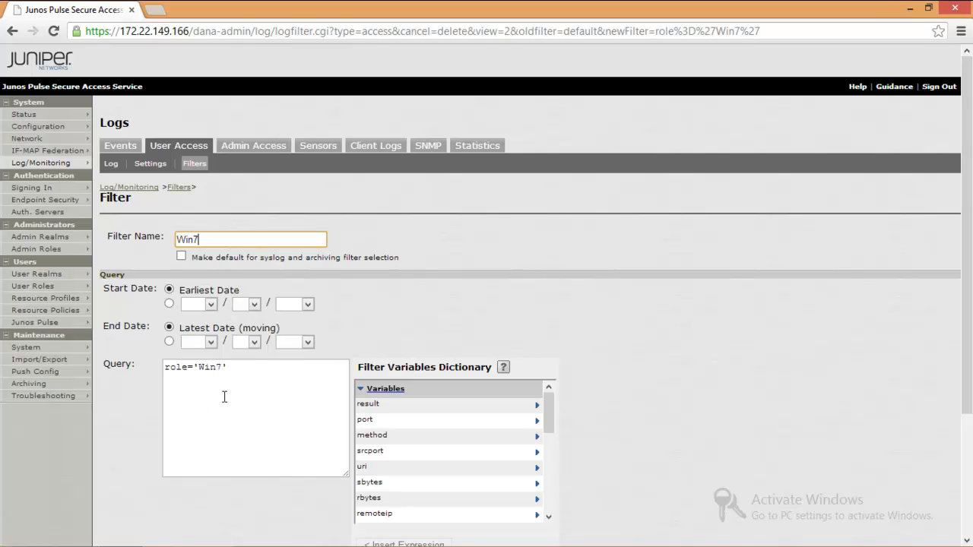
- Extend the Win7 filter's query to role='Win7' && id="AUT22670" and save the filter
{"action": "left_click", "coordinate": [250, 368]}
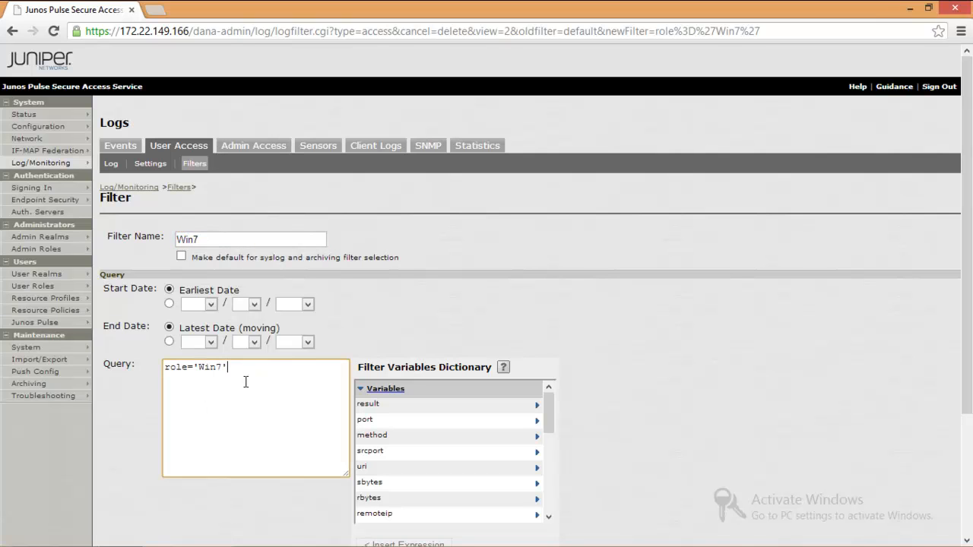
{"action": "type", "text": "&&"}
{"action": "type", "text": " id"}
{"action": "type", "text": "="}
{"action": "type", "text": "'AUT"}
{"action": "type", "text": "22670"}
{"action": "key", "text": "BackSpace"}
{"action": "key", "text": "BackSpace"}
{"action": "key", "text": "BackSpace"}
{"action": "key", "text": "BackSpace"}
{"action": "key", "text": "BackSpace"}
{"action": "key", "text": "BackSpace"}
{"action": "key", "text": "BackSpace"}
{"action": "key", "text": "BackSpace"}
{"action": "type", "text": ":"}
{"action": "key", "text": "BackSpace"}
{"action": "type", "text": "\"AUT22670\""}
{"action": "left_click", "coordinate": [648, 371]}
{"action": "scroll", "coordinate": [648, 371], "scroll_direction": "down", "scroll_amount": 3}
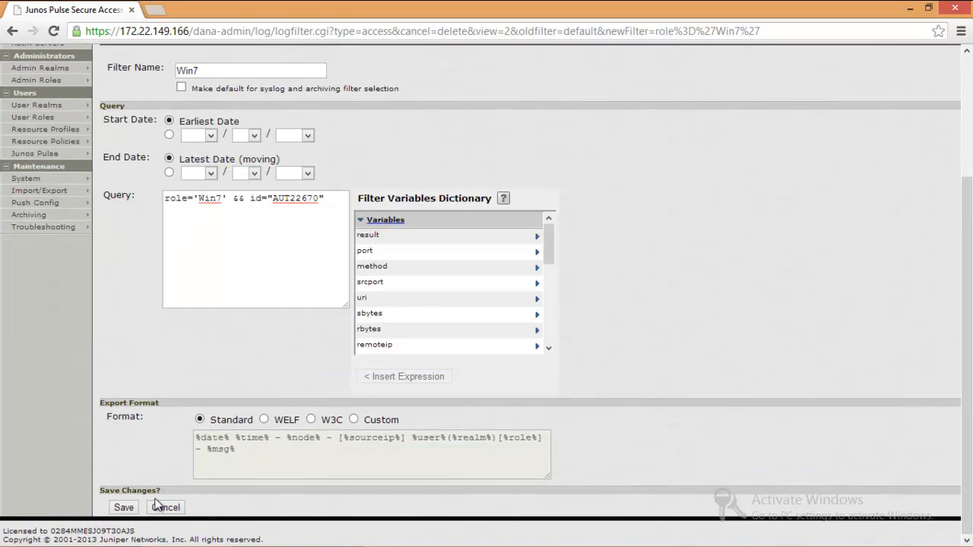
{"action": "left_click", "coordinate": [122, 508]}
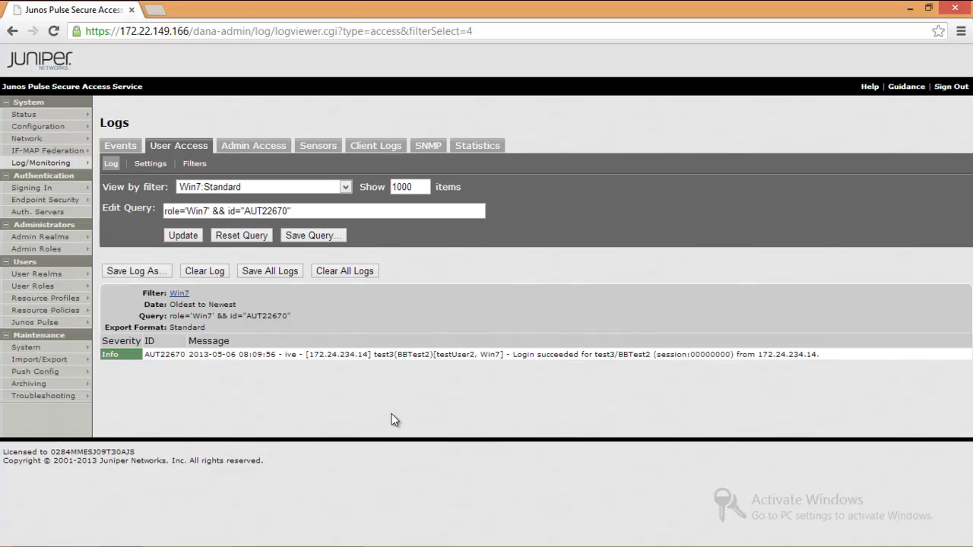
- Switch the User Access log back to the Standard filter and filter its entries by the Win8 role
{"action": "left_click", "coordinate": [351, 186]}
{"action": "left_click", "coordinate": [308, 199]}
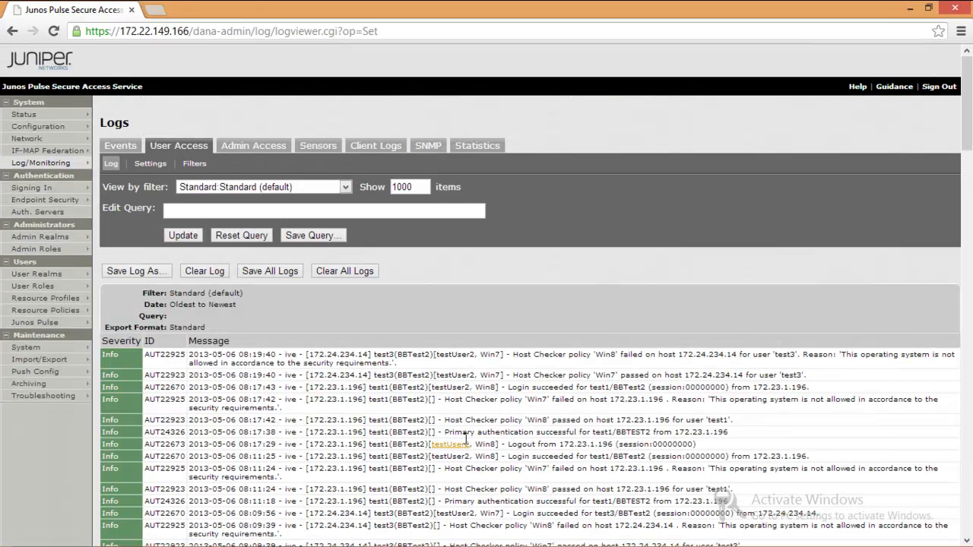
{"action": "left_click", "coordinate": [486, 445]}
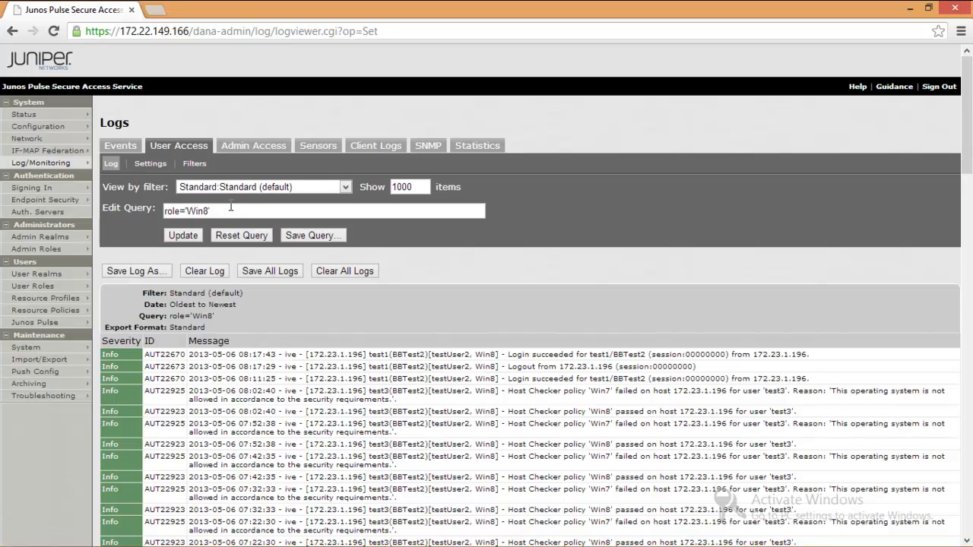
{"action": "scroll", "coordinate": [629, 374], "scroll_direction": "down", "scroll_amount": 5}
{"action": "scroll", "coordinate": [636, 383], "scroll_direction": "up", "scroll_amount": 5}
- Create a new filter from the role='Win8' query and name it Win8
{"action": "left_click", "coordinate": [322, 235]}
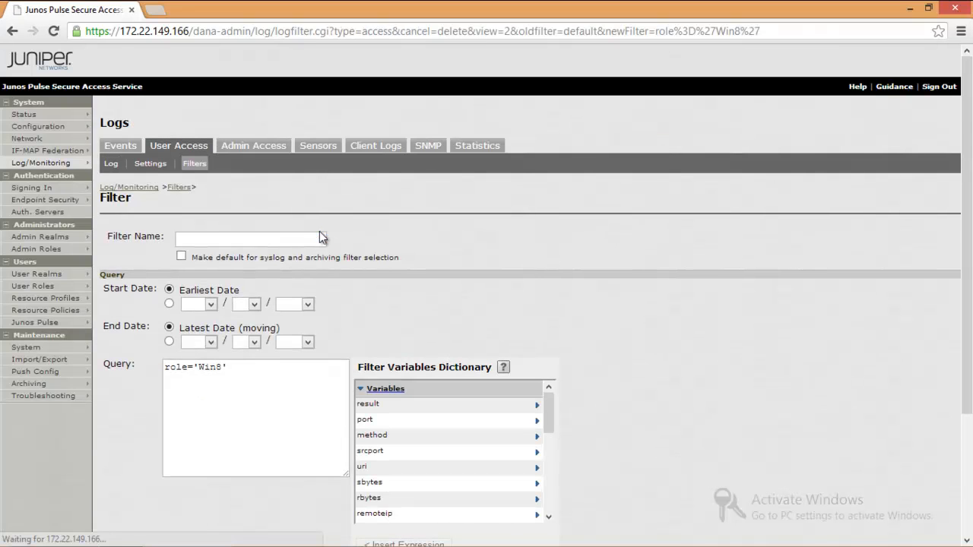
{"action": "left_click", "coordinate": [306, 239]}
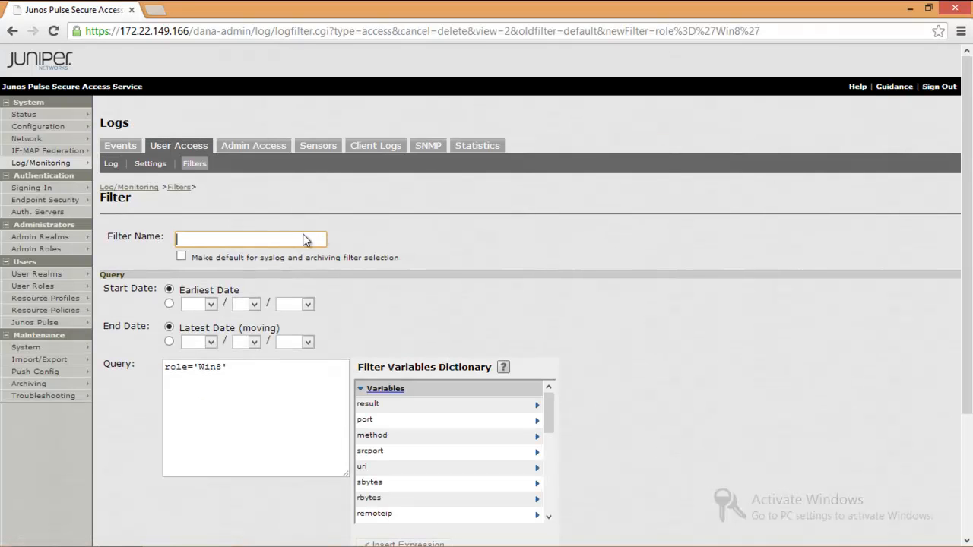
{"action": "type", "text": "Win8"}
- Add the condition && id="AUT22670" to the Win8 filter's query and save the filter
{"action": "left_click", "coordinate": [283, 367]}
{"action": "type", "text": "&& id="}
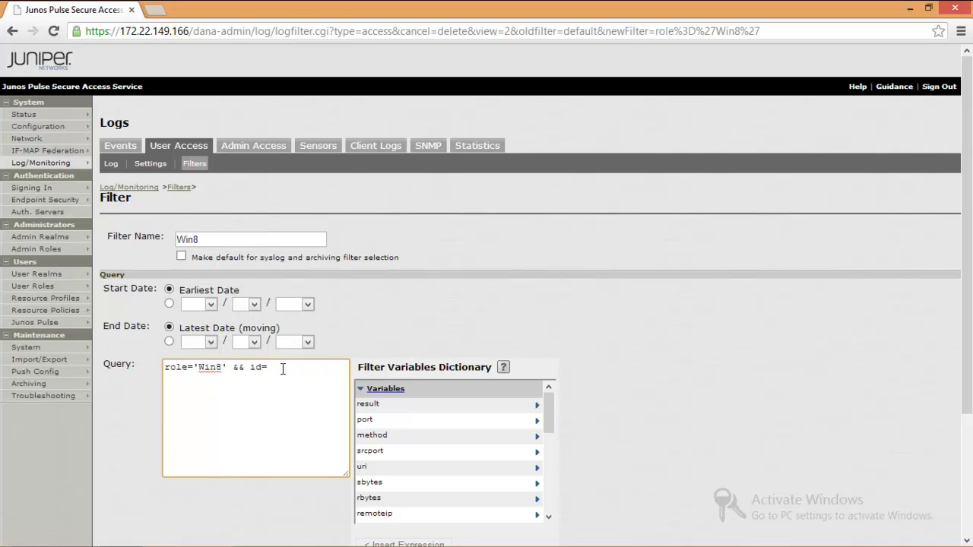
{"action": "type", "text": "\"ACT"}
{"action": "type", "text": "22670"}
{"action": "type", "text": "\""}
{"action": "left_click", "coordinate": [853, 384]}
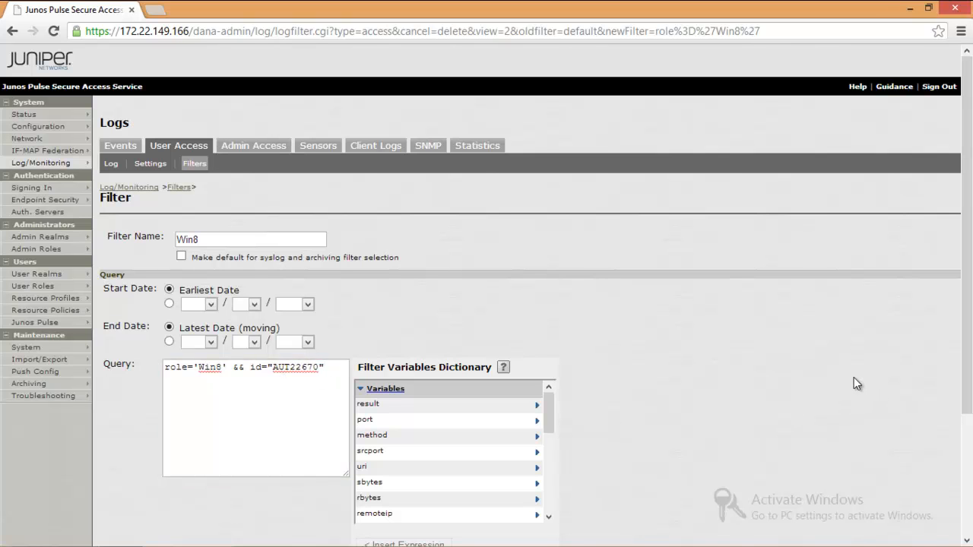
{"action": "scroll", "coordinate": [853, 385], "scroll_direction": "down", "scroll_amount": 2}
{"action": "left_click", "coordinate": [121, 508]}
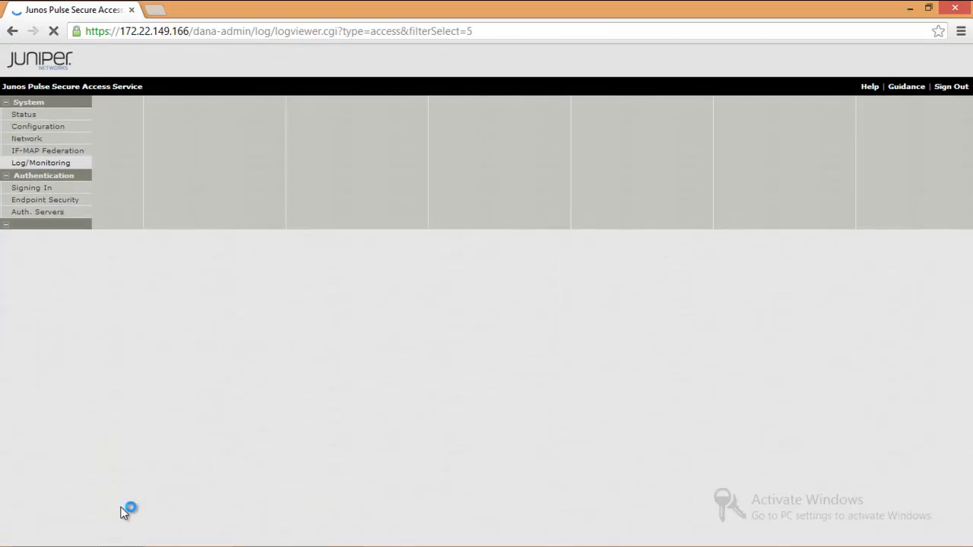